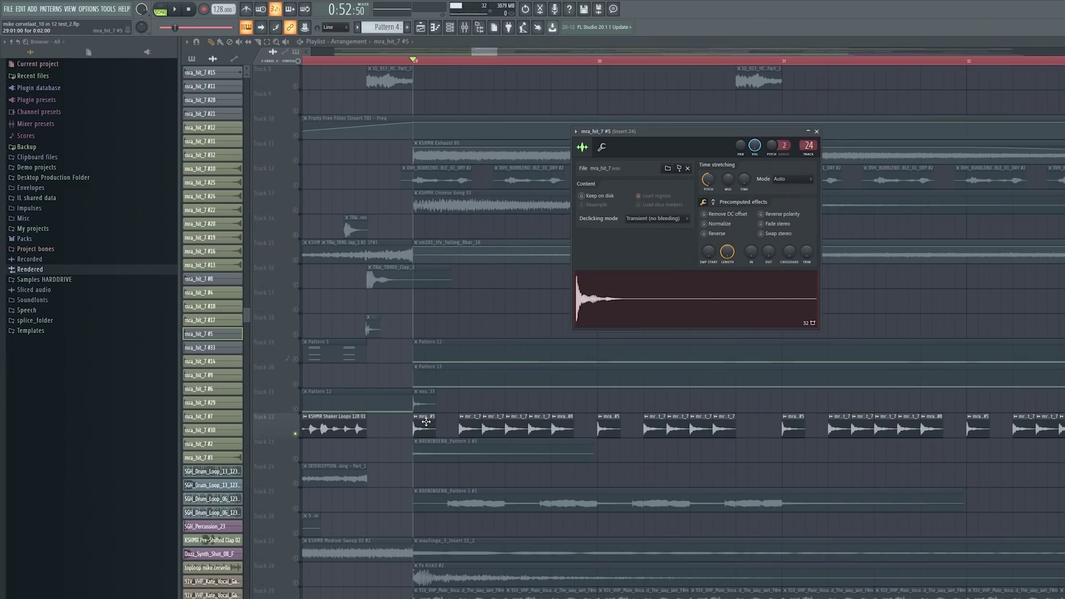
Inspect the sampler settings of the mra_hit_7 and mra_hit_7 #8 clips on Track 22, and close them
click(469, 428)
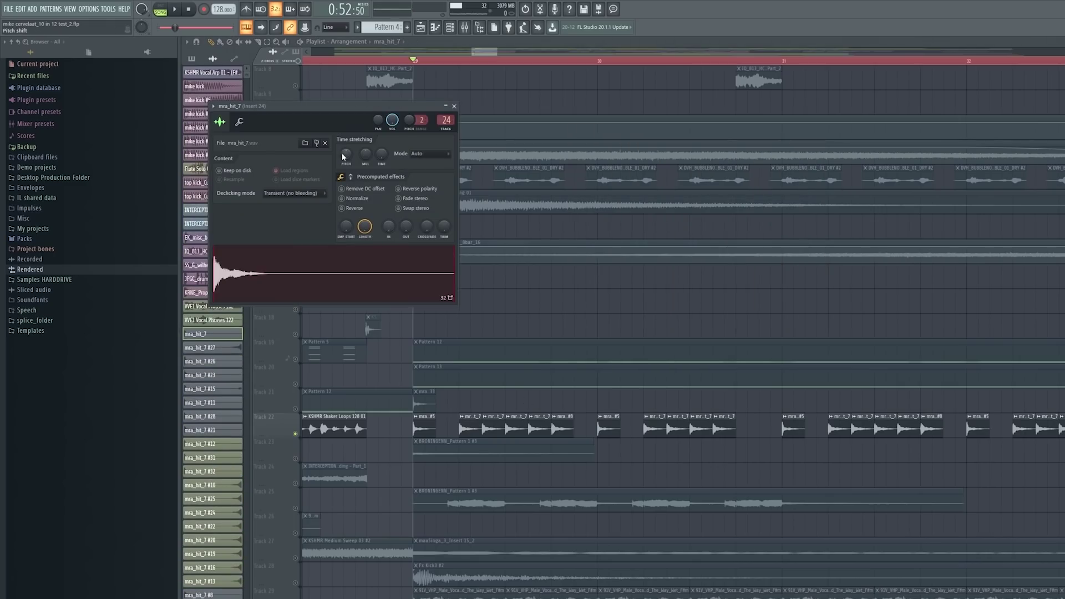
click(554, 432)
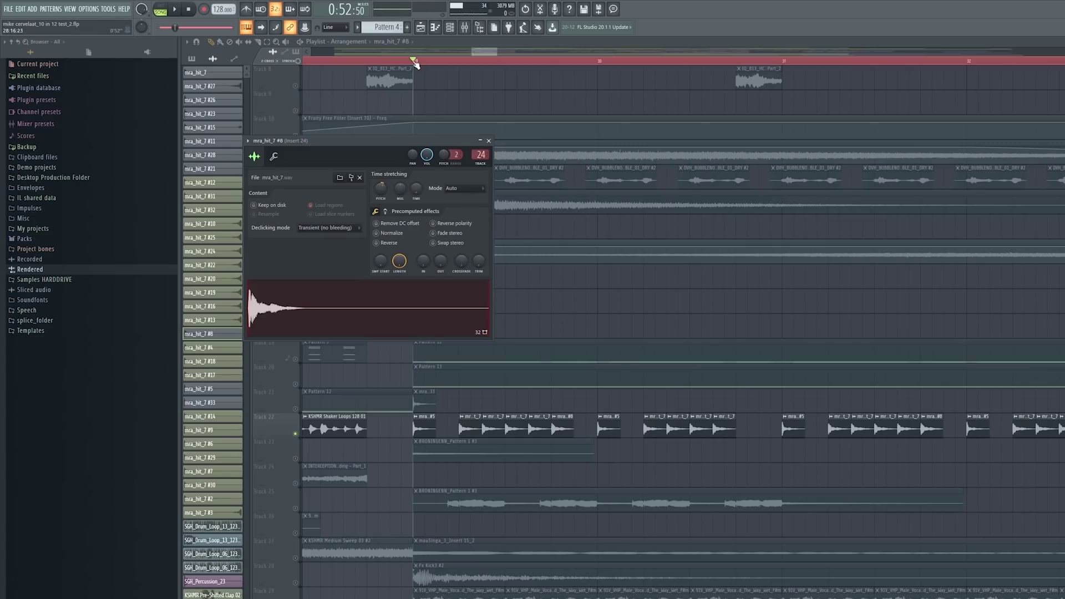
click(489, 141)
Play the soloed Track 22 hits from bar 29, follow them into the next section, and end the solo
key(space)
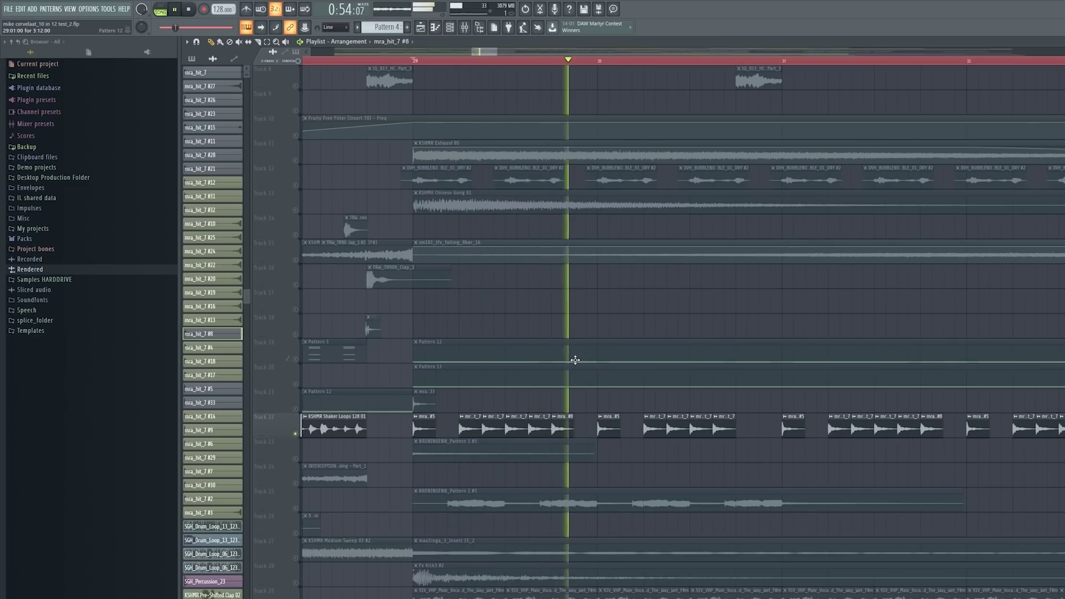
scroll(582, 360, down, 2)
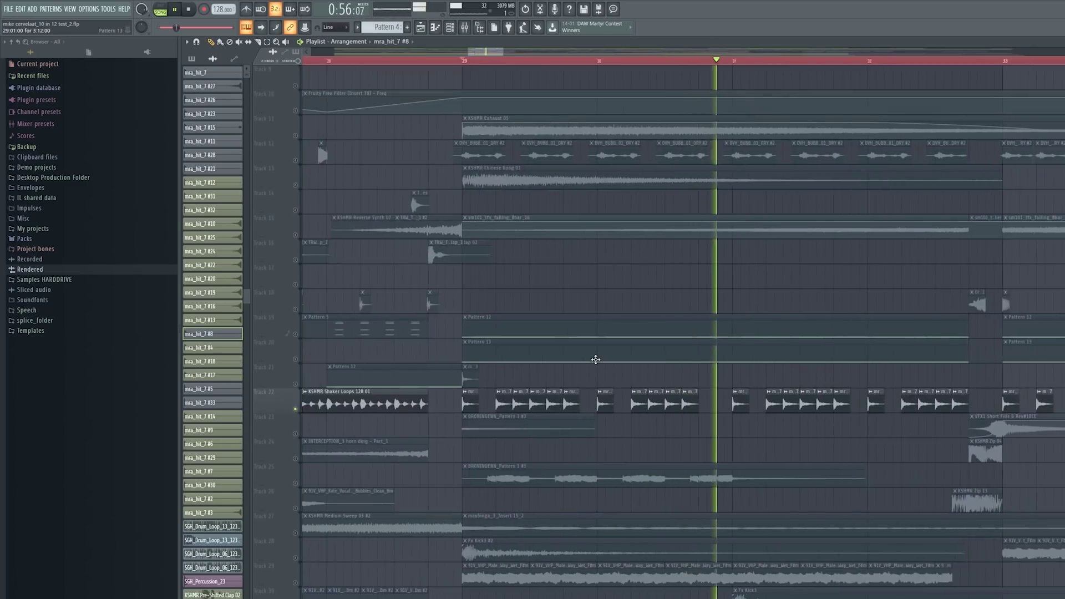
scroll(595, 360, down, 2)
drag(534, 50, 495, 52)
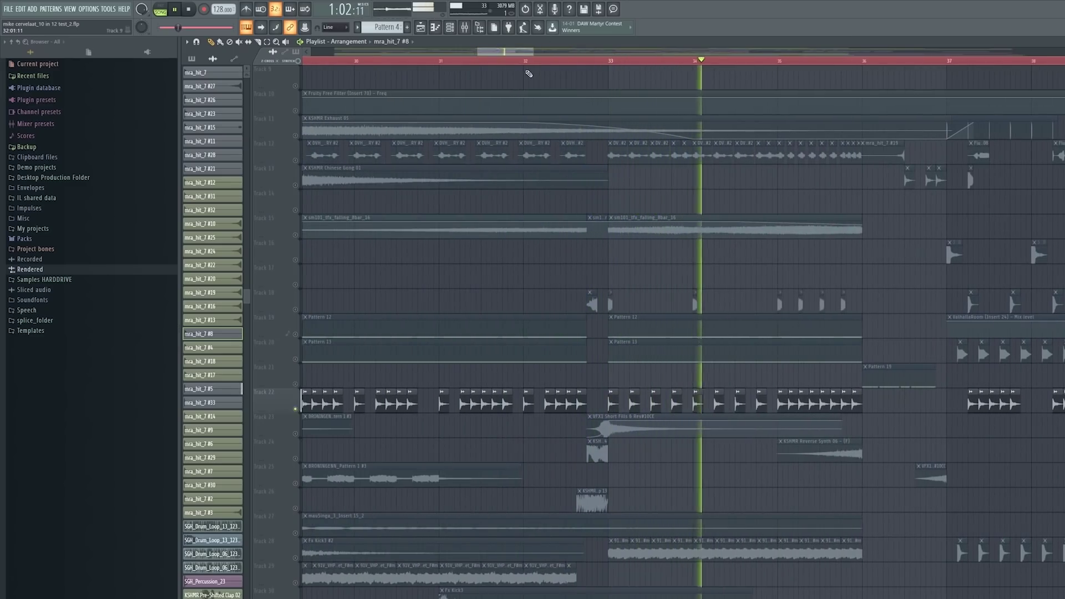
right_click(296, 410)
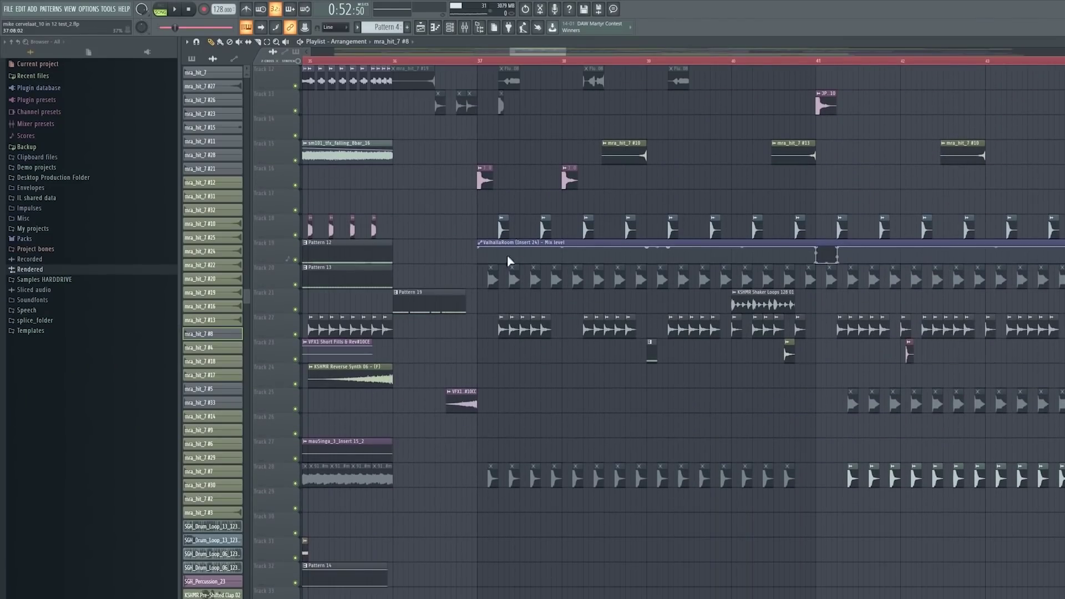
Solo Track 22 and play it from bar 37, adding Track 23 to the audible tracks
right_click(295, 334)
click(482, 64)
key(space)
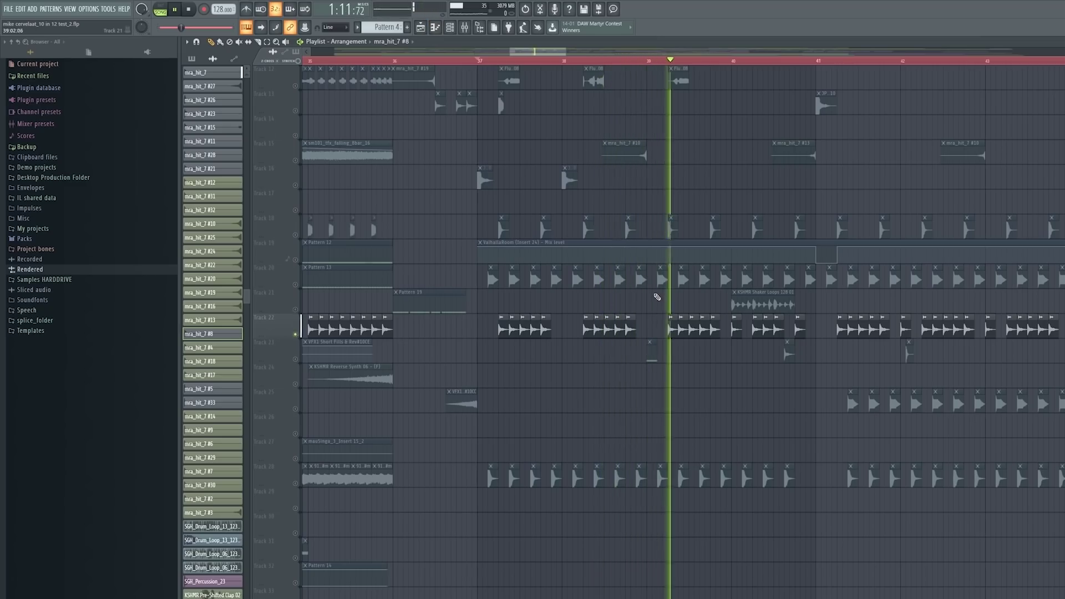
click(298, 360)
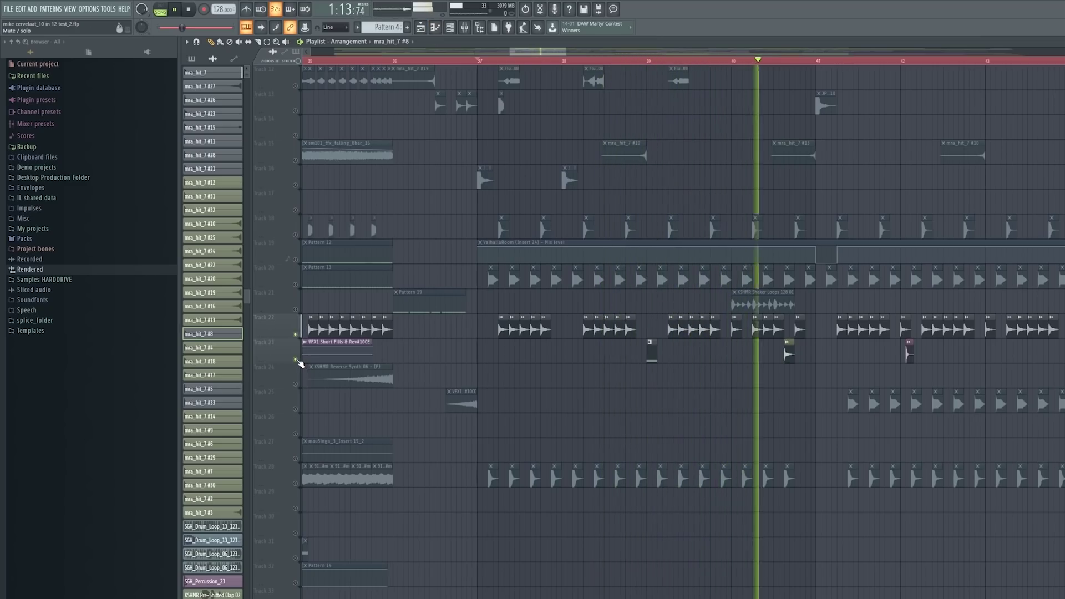
key(space)
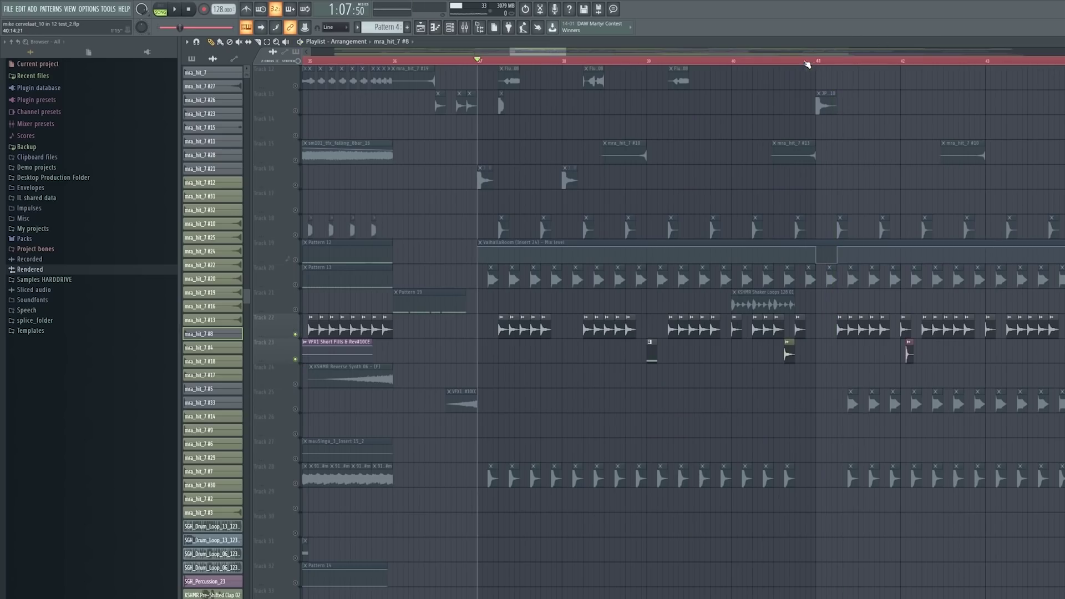
Add Track 15 to the audible tracks and open the sample settings of its first mra_hit_7 clip after bar 38
click(298, 160)
double_click(618, 142)
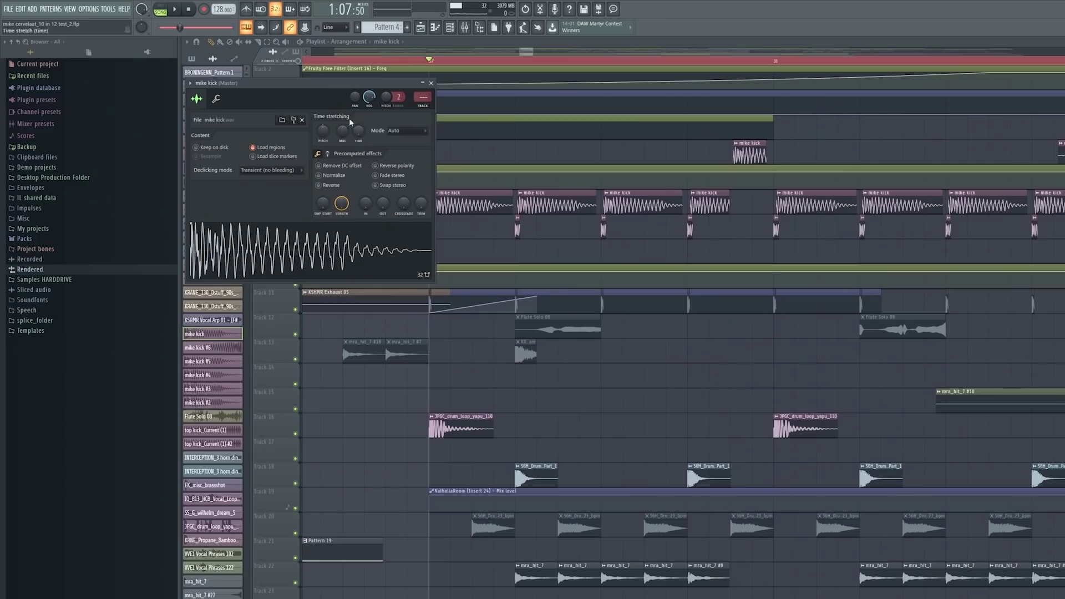
Inspect the mike kick and top kick_Current (1) sample settings, and play a selection covering the first beat of bar 37
drag(282, 88, 357, 150)
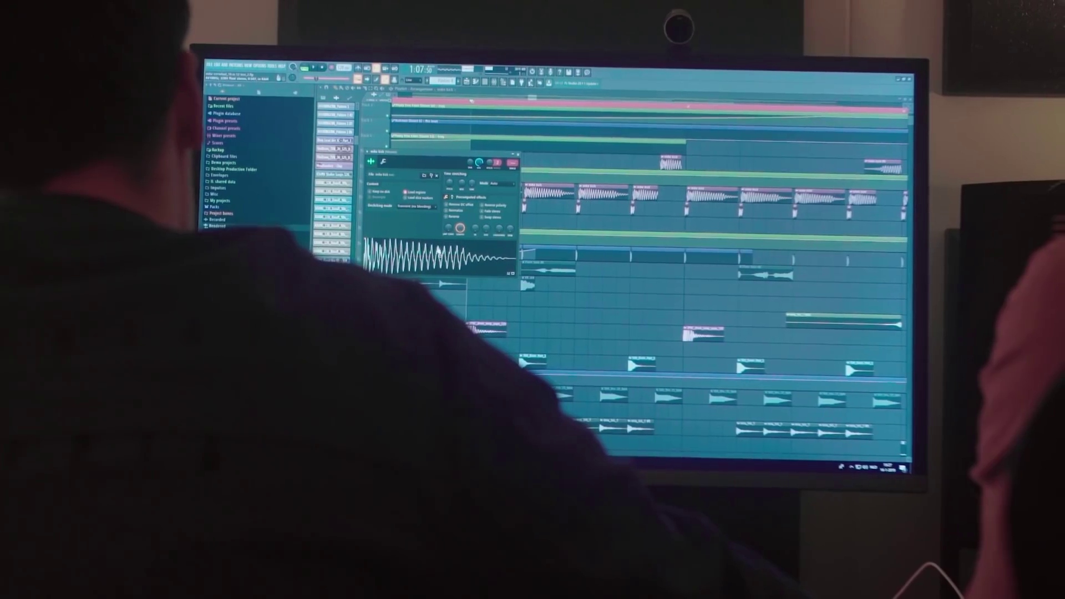
key(Escape)
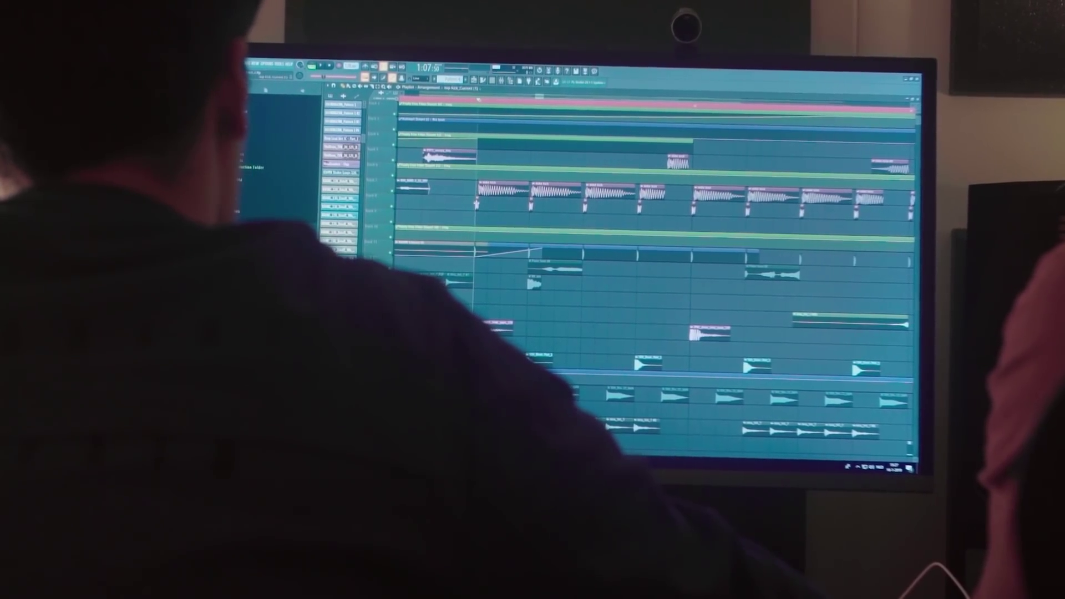
click(476, 207)
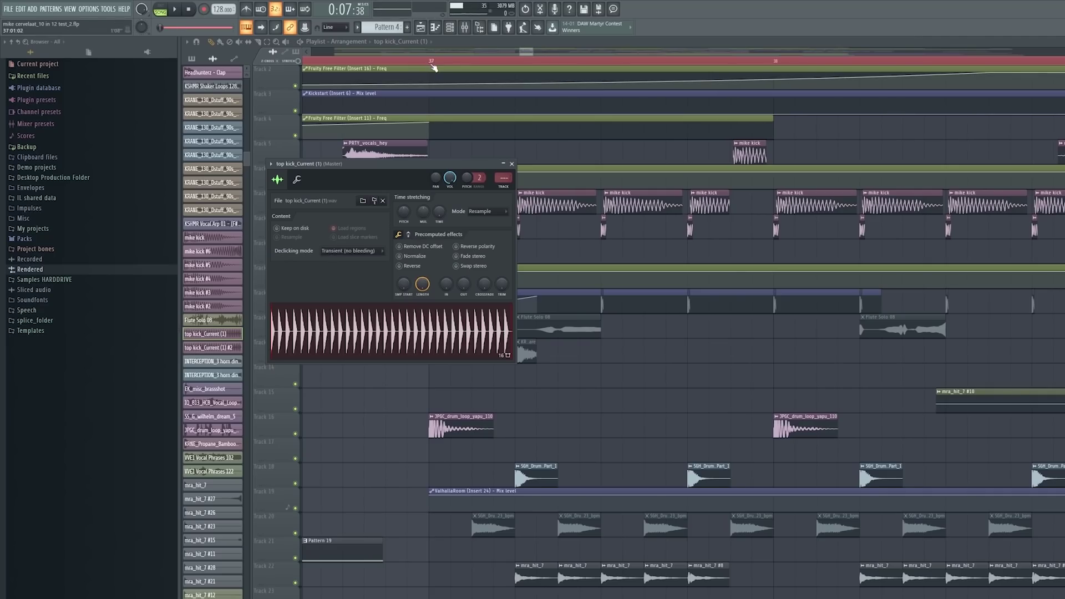
drag(430, 63, 508, 66)
key(space)
Inspect the JPGC_drum_loop_yapu_110 sample's settings and its target mixer track, Insert 21
click(296, 434)
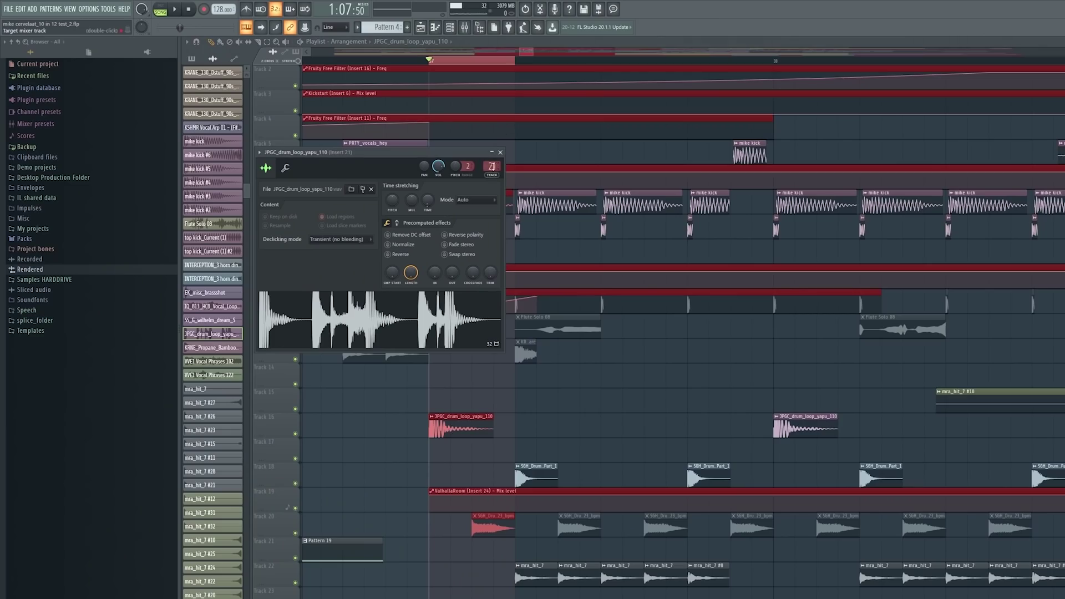
click(490, 166)
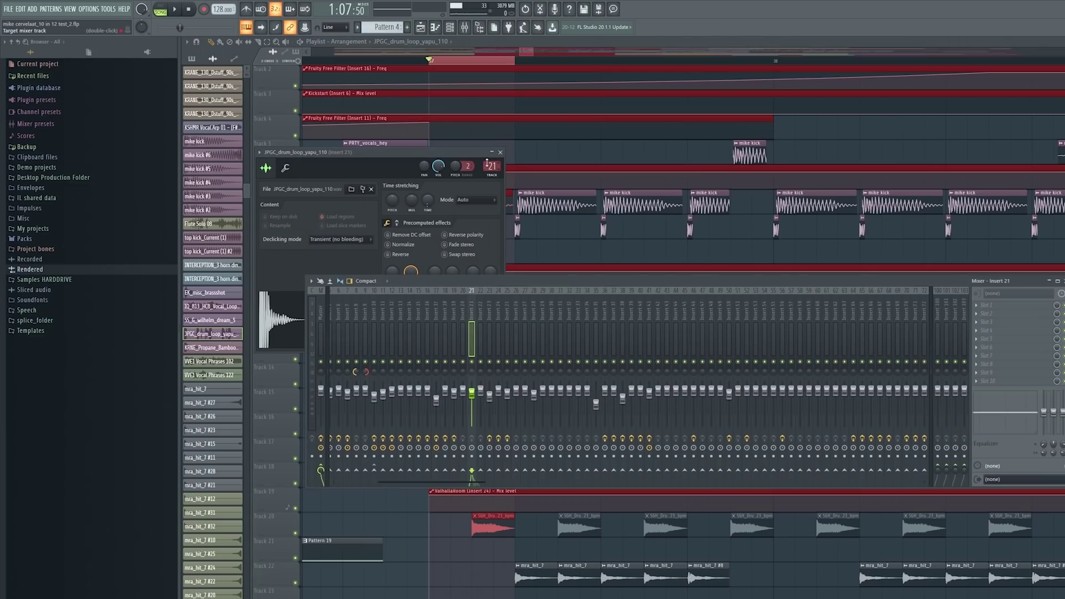
click(526, 51)
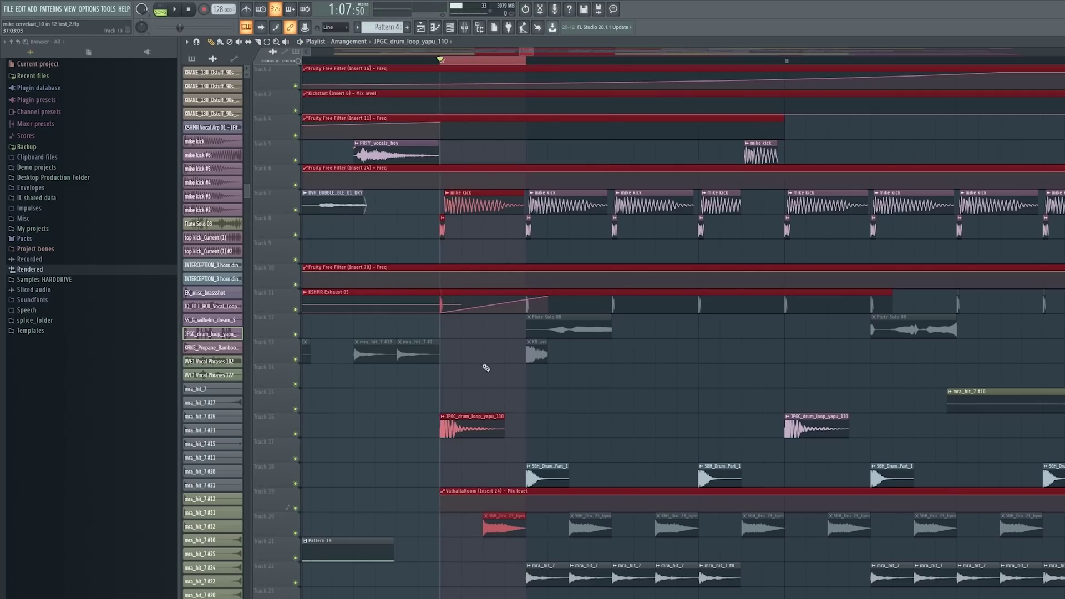
Play the arrangement from bar 36 and audition the KSHMR Trap Snare 05 notes of Pattern 19
scroll(486, 368, up, 1)
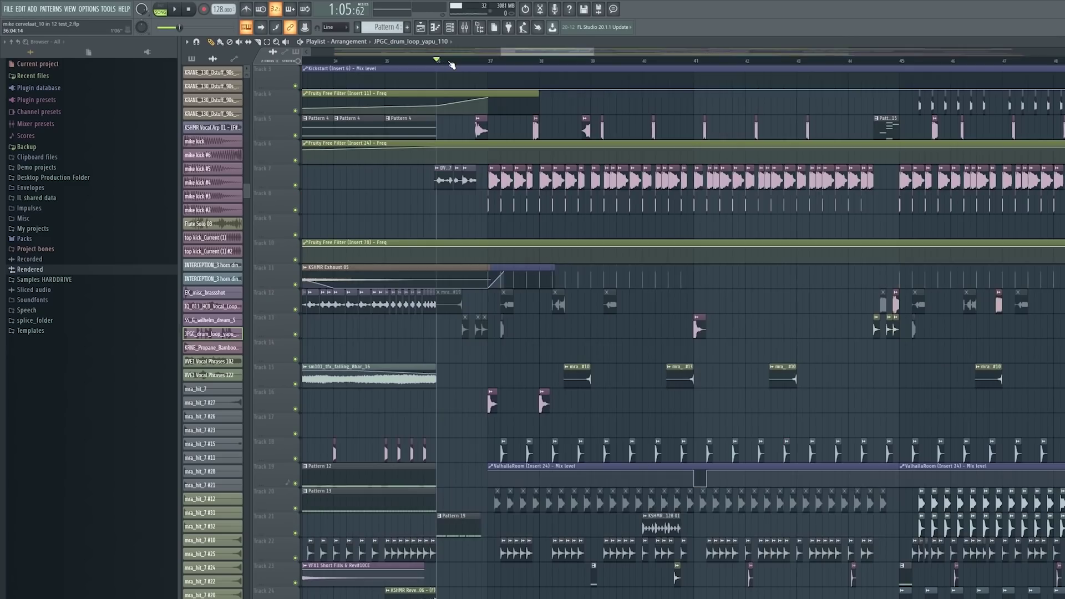
key(space)
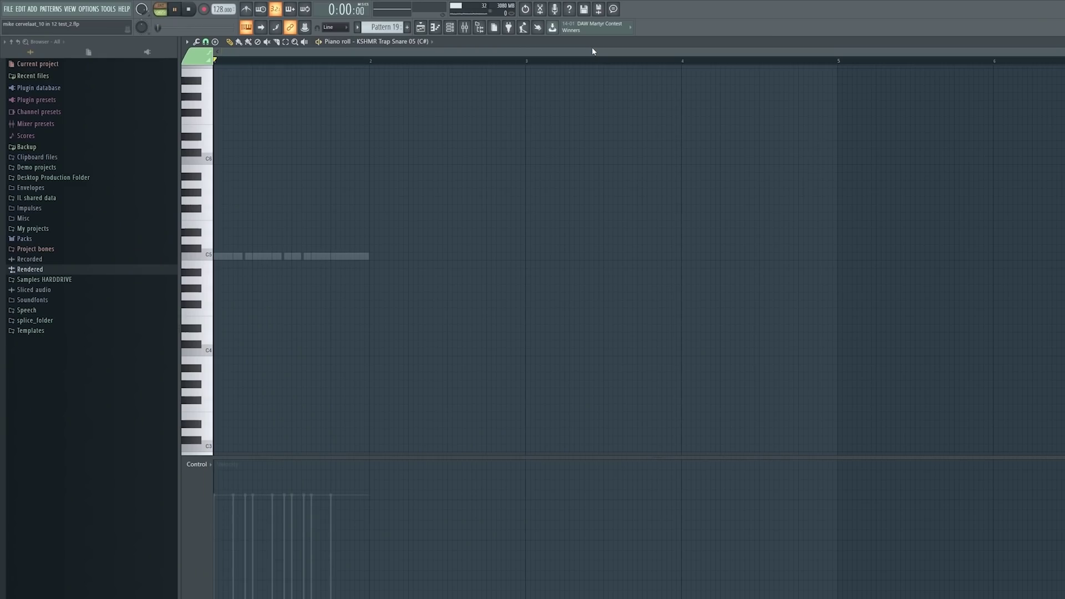
key(space)
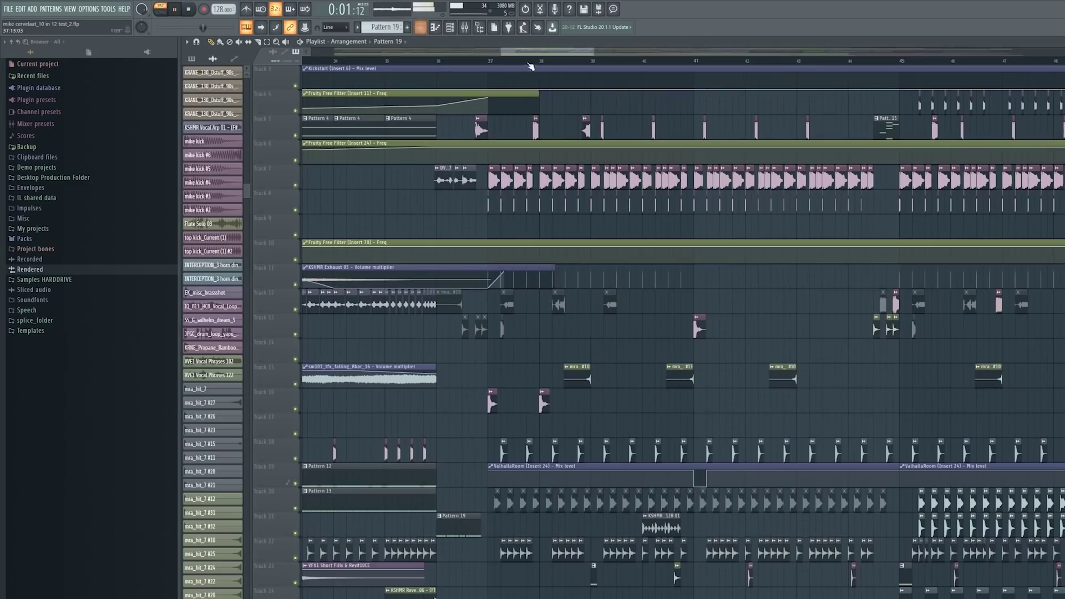
Play the full arrangement from bar 36 and examine how the drop's kick, percussion and effect clips are layered
click(436, 62)
scroll(477, 175, down, 4)
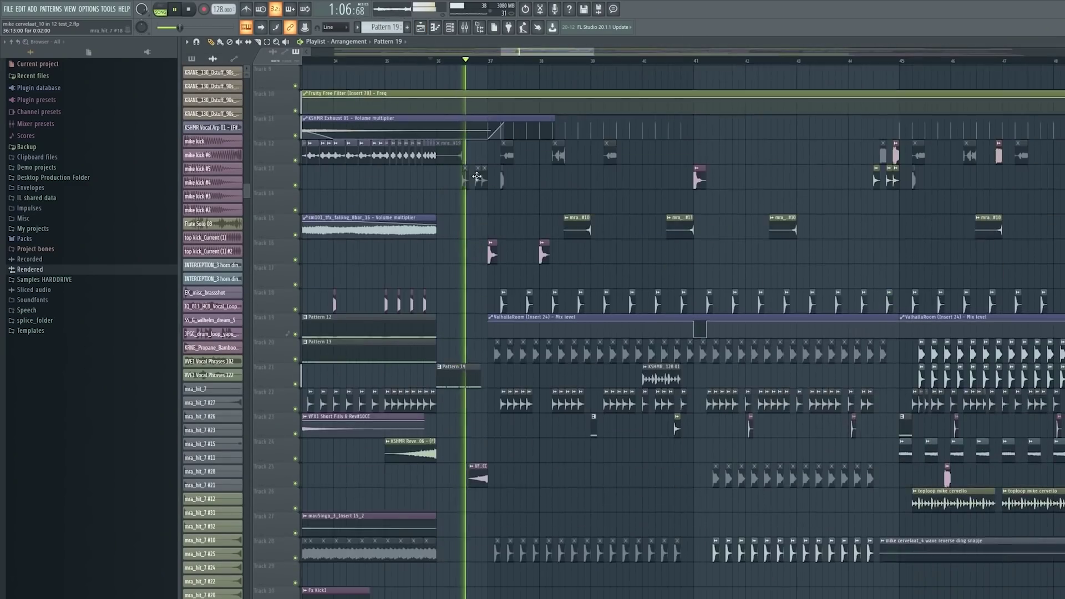
scroll(490, 205, up, 5)
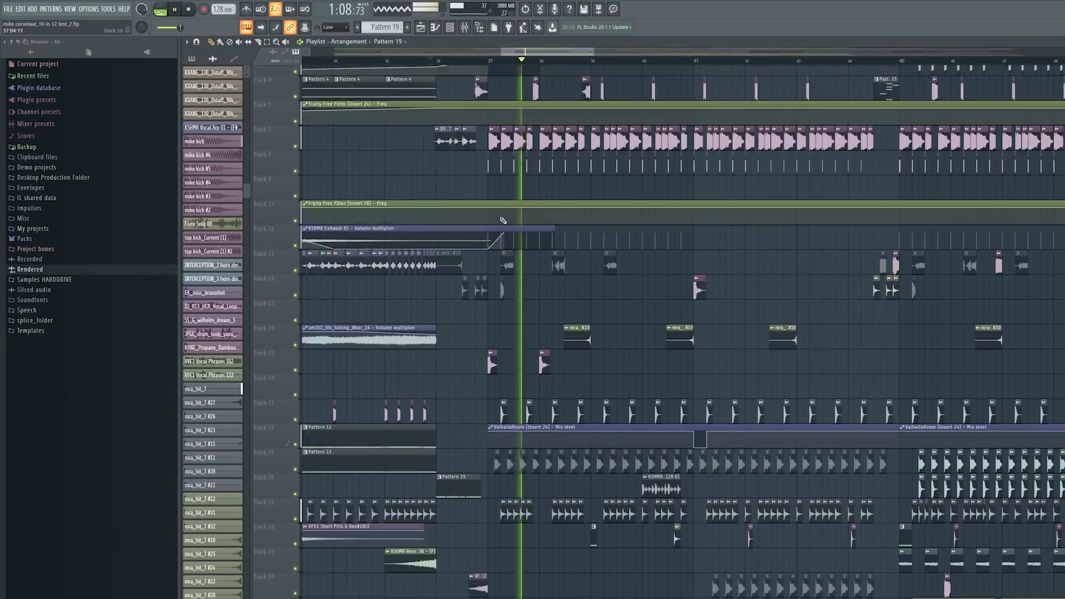
scroll(507, 222, up, 2)
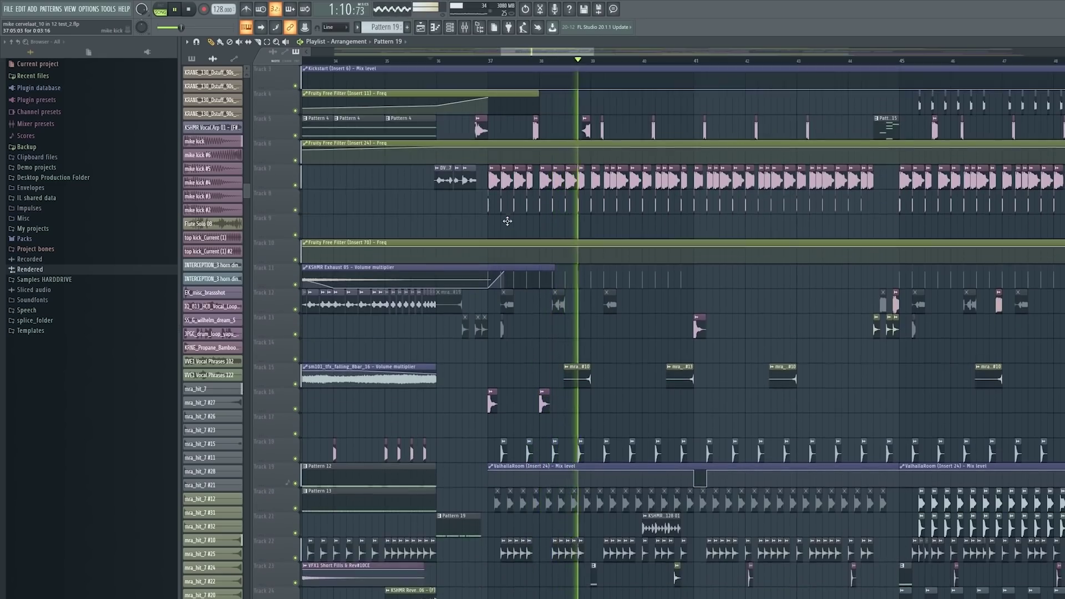
scroll(502, 192, up, 4)
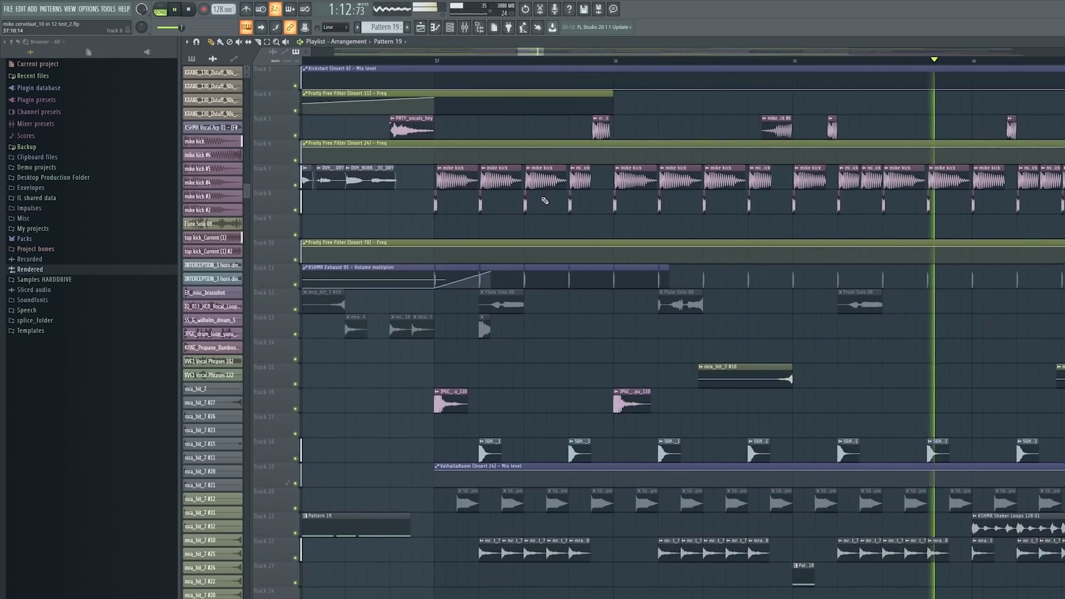
scroll(544, 200, down, 3)
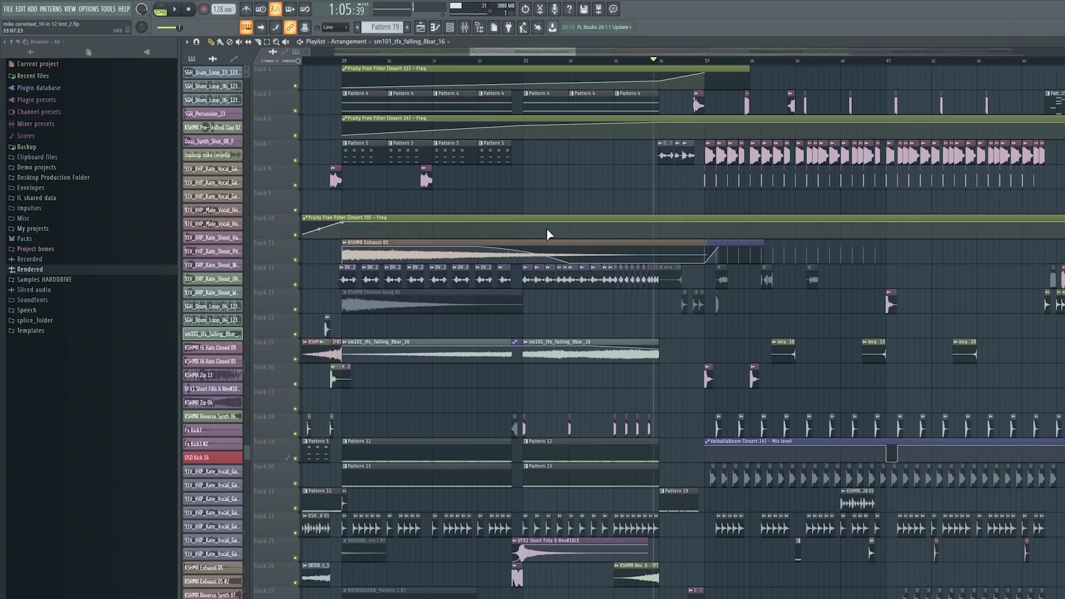
Solo the kick layers on Tracks 7 and 8 around the drop at bar 37
drag(515, 55, 576, 62)
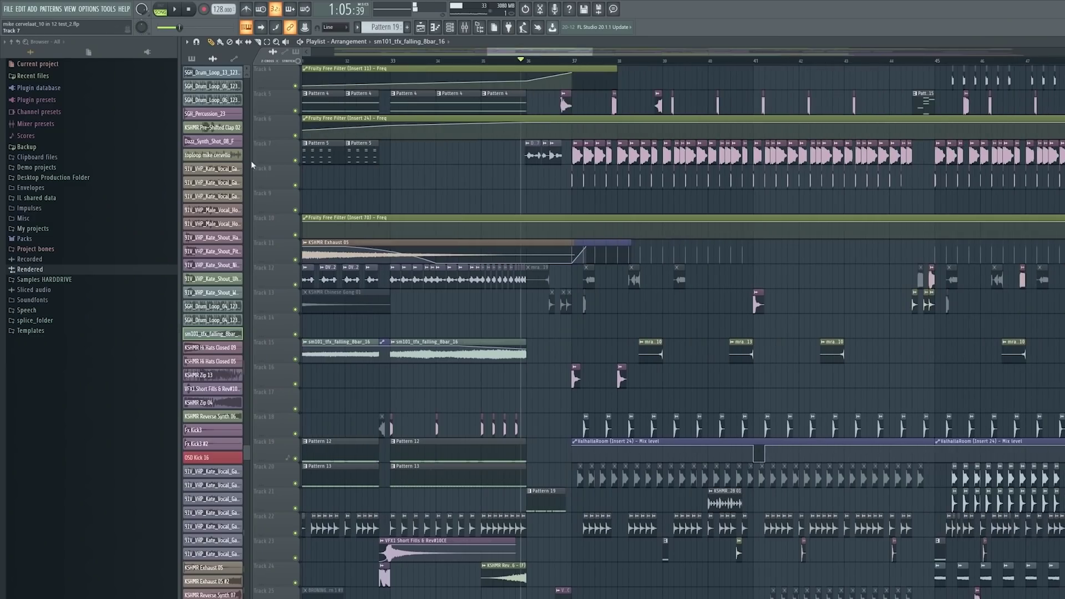
right_click(295, 186)
click(295, 160)
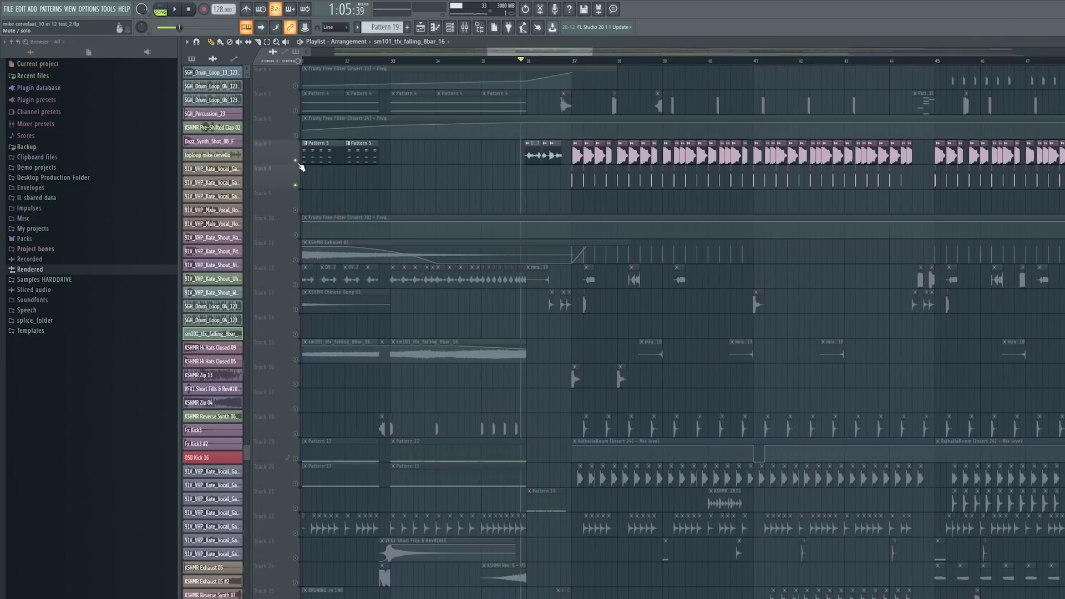
scroll(299, 119, up, 2)
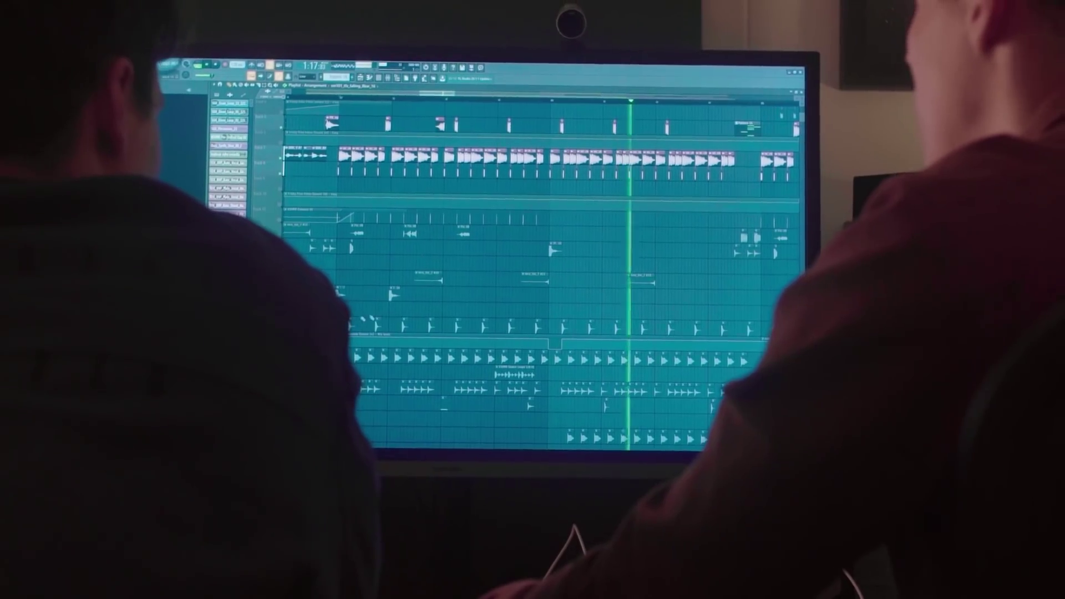
Play the kick layers at bar 39 and examine the short mike kick #3 clip on Track 5 up close
scroll(350, 197, up, 4)
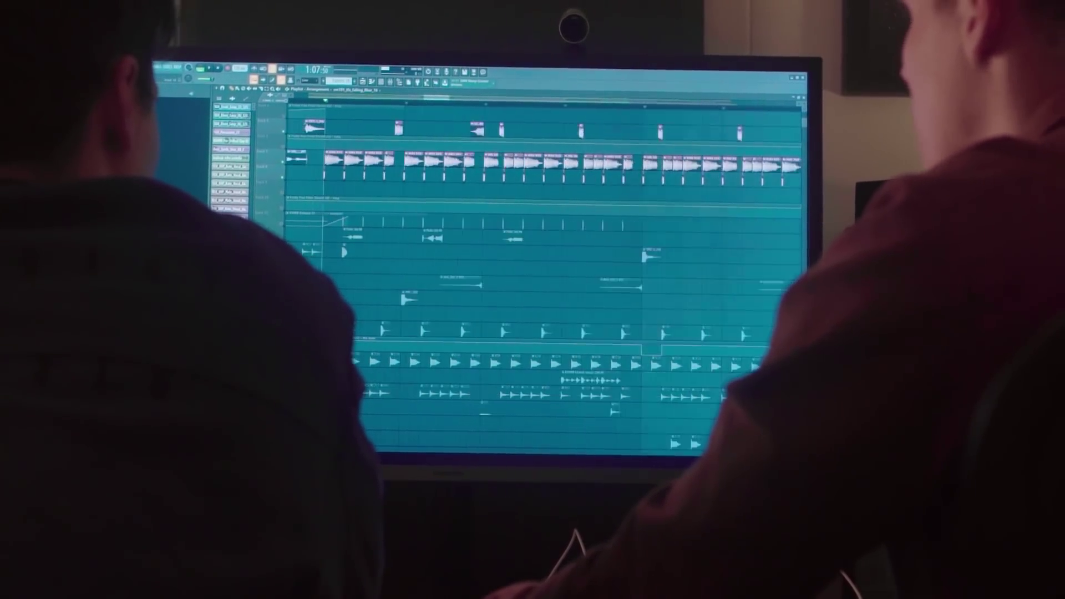
scroll(466, 137, up, 3)
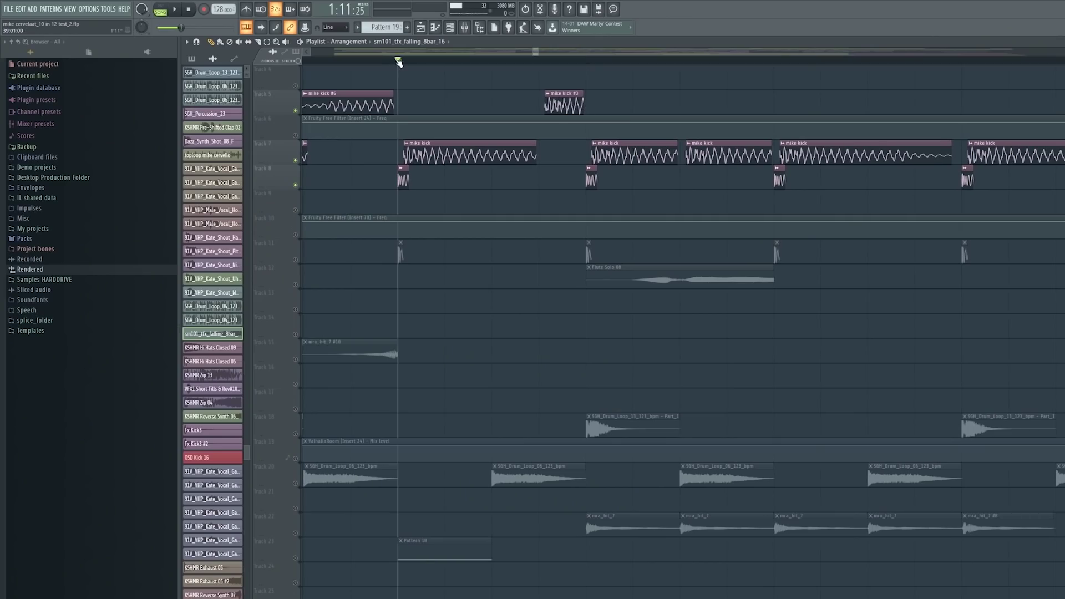
key(space)
scroll(552, 95, down, 3)
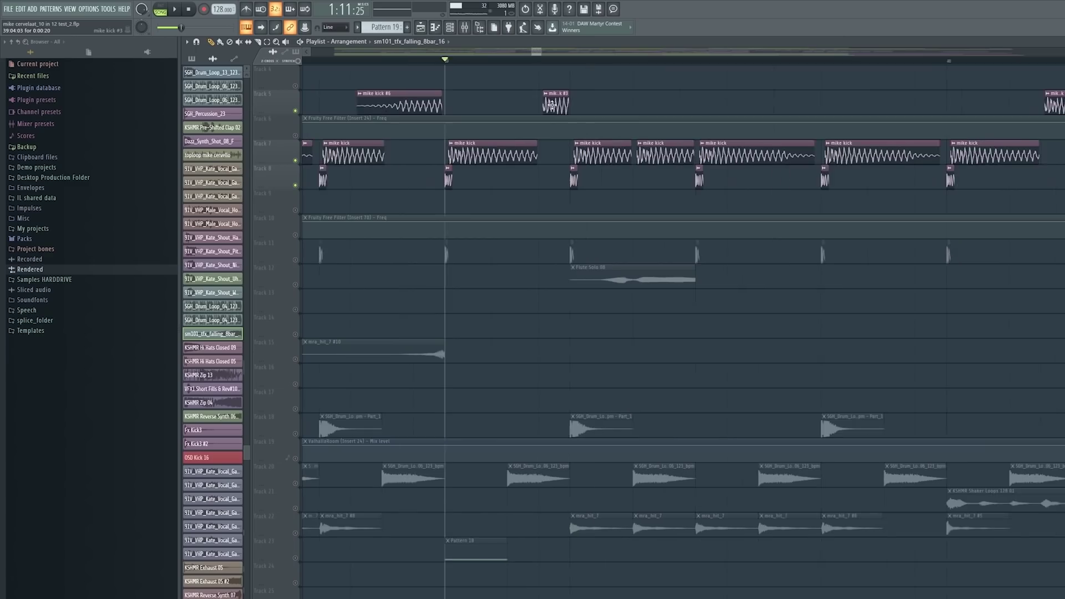
scroll(558, 106, up, 3)
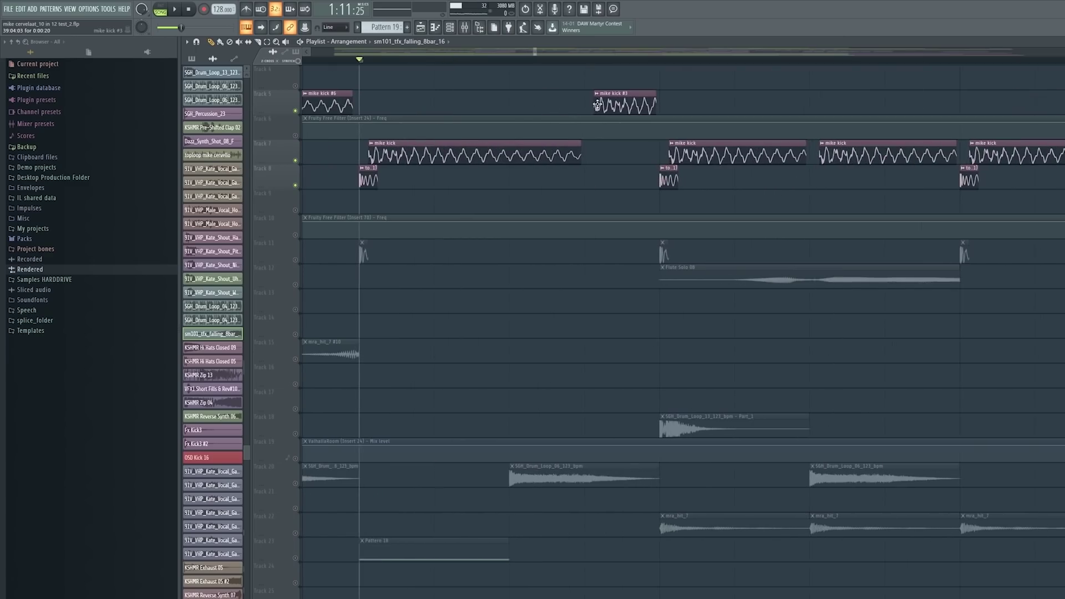
scroll(597, 105, down, 6)
Listen to the drop from bar 37 with the kicks and the drum layers on Tracks 16, 18 and 20 audible
scroll(356, 405, up, 4)
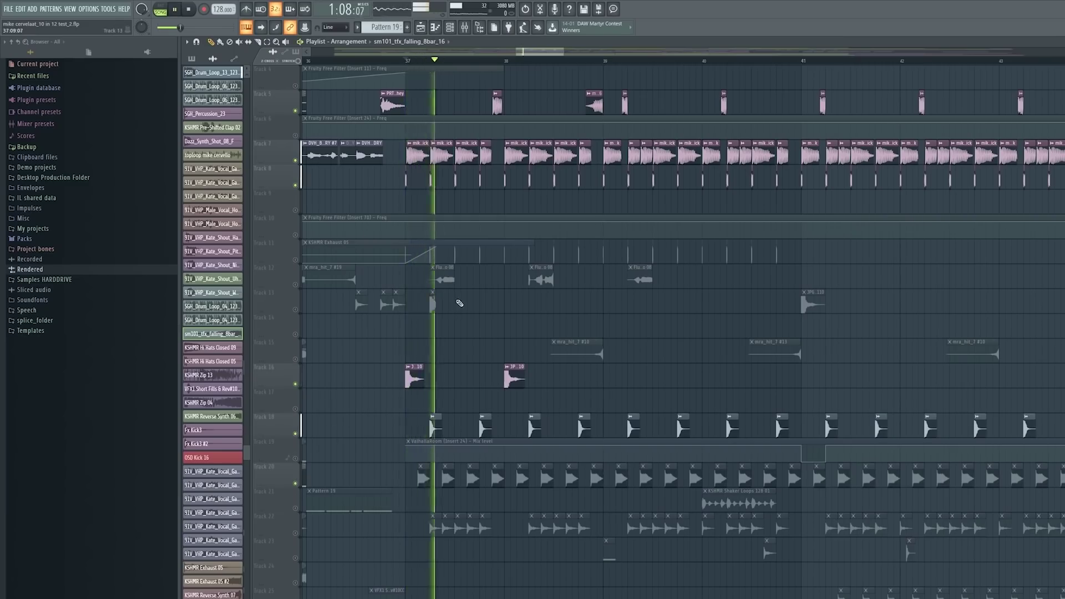
scroll(328, 343, down, 5)
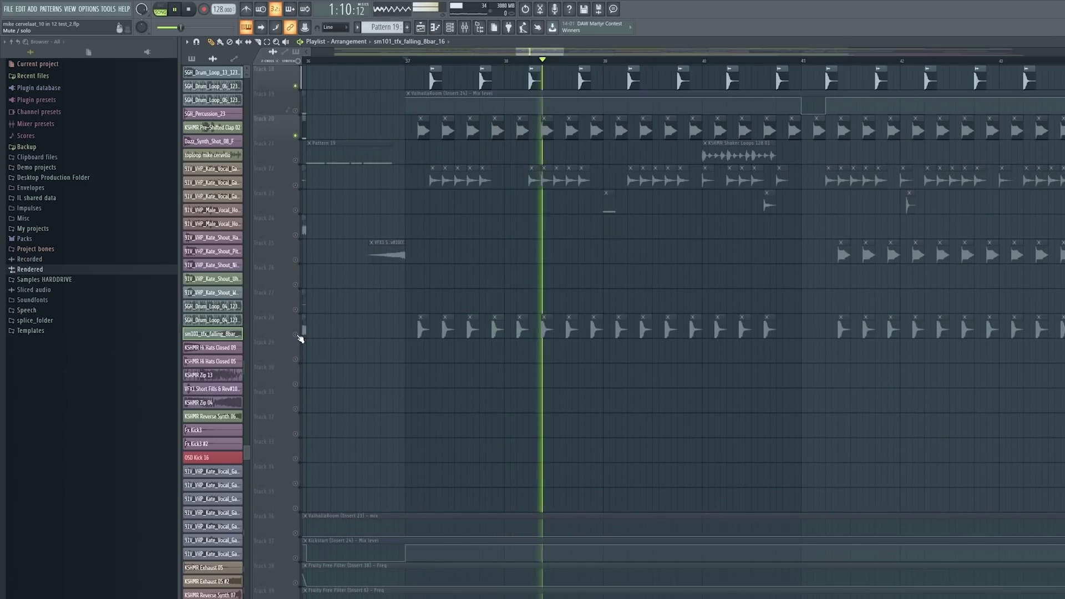
scroll(806, 318, up, 3)
scroll(807, 318, up, 4)
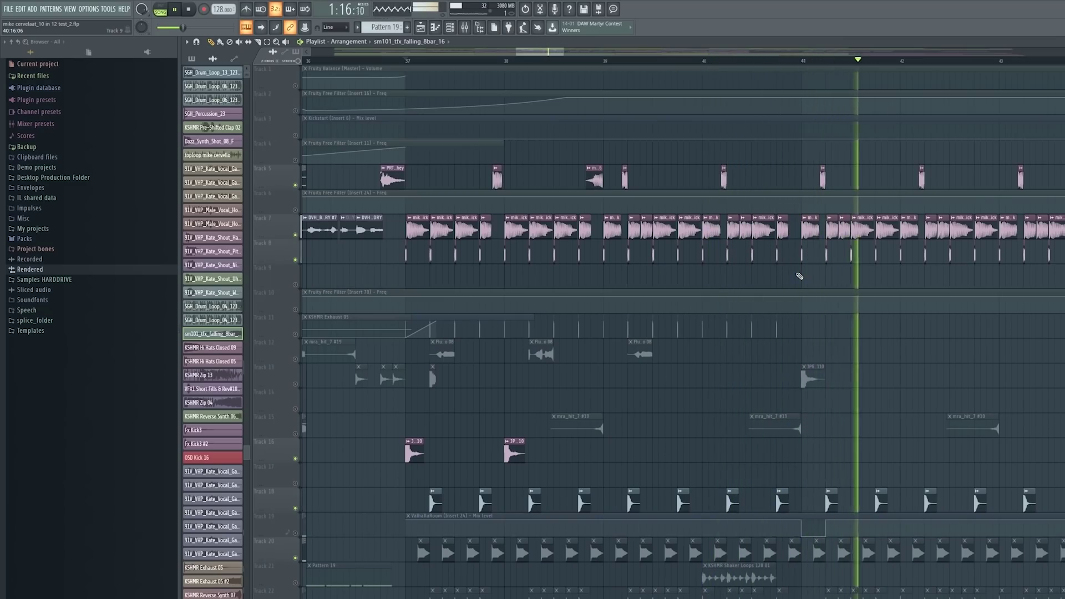
scroll(799, 276, down, 3)
scroll(798, 474, down, 1)
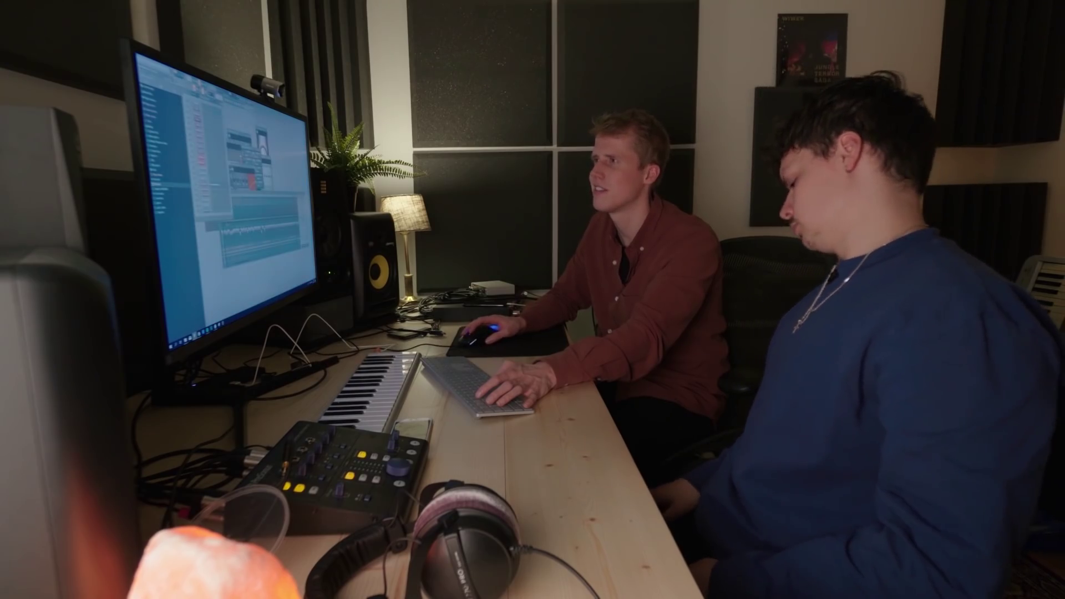
Open the White noise channel's Sylenth1 and inspect the Fruity parametric EQ 2 on its mixer Insert 25
click(261, 266)
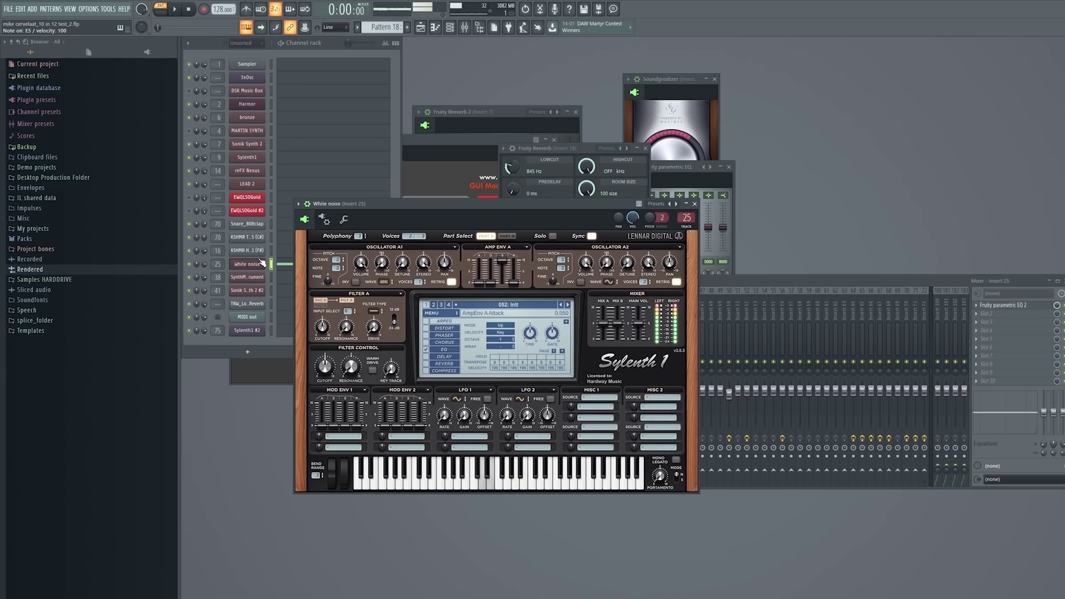
drag(414, 210, 596, 176)
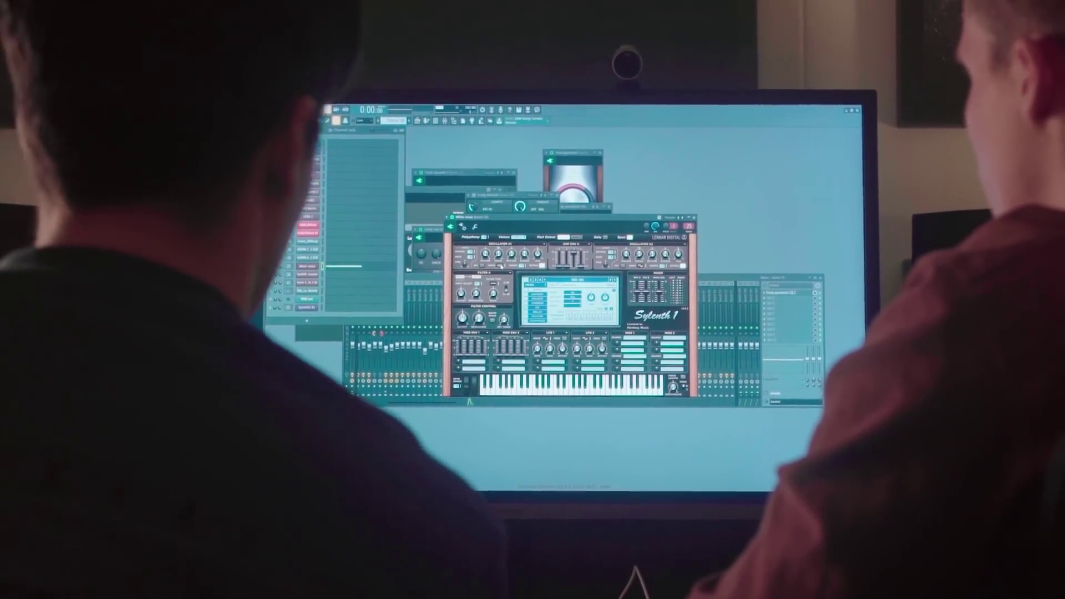
key(alt+F8)
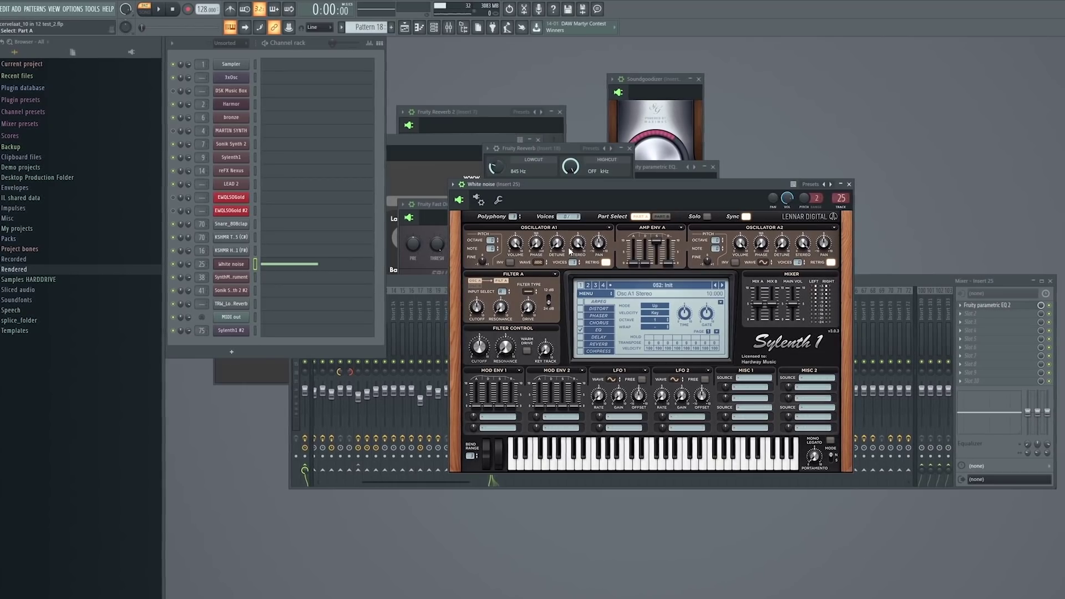
click(873, 283)
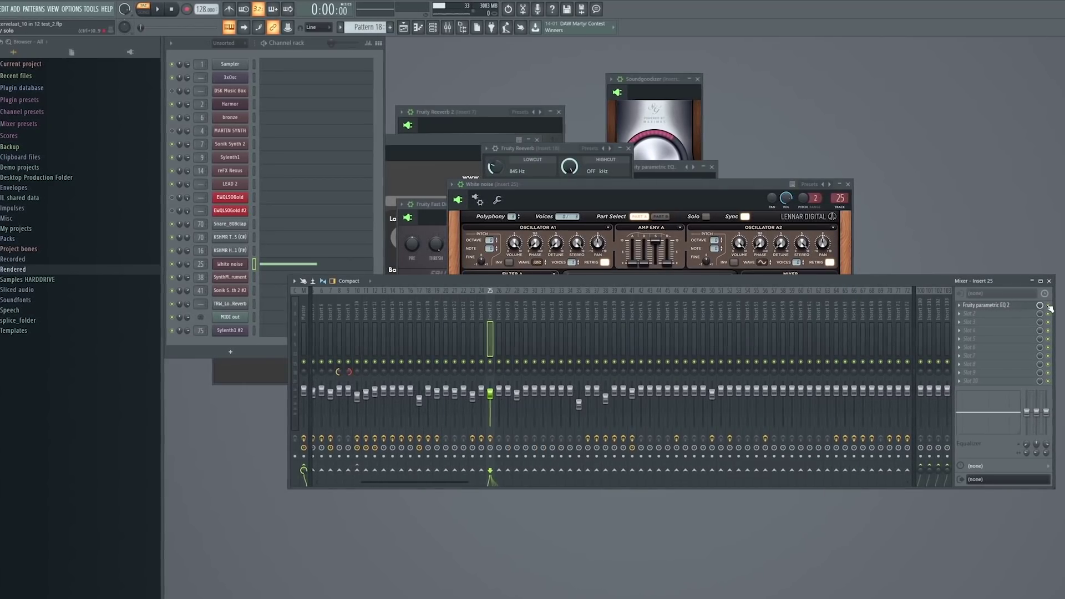
click(1013, 308)
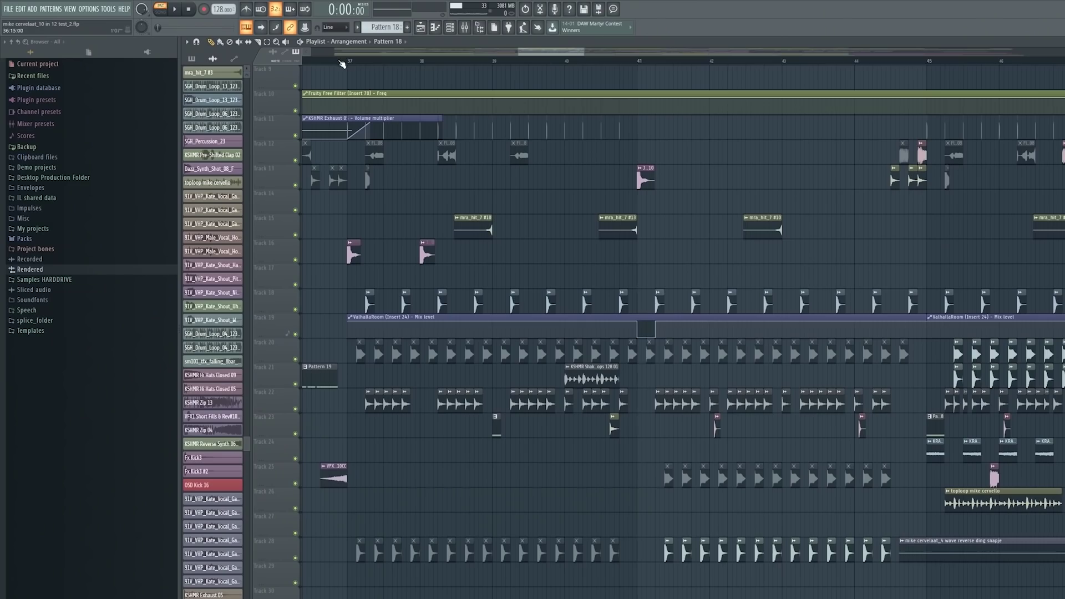
Play the drop from bar 37, from bar 38 and from just before bar 39
click(343, 60)
key(space)
click(431, 61)
key(space)
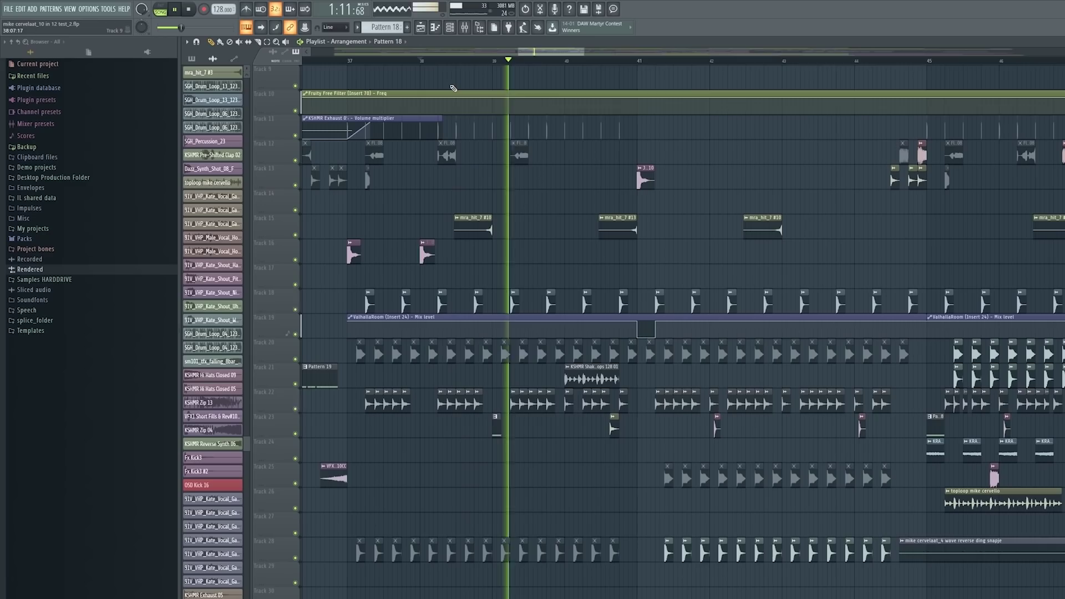
click(486, 61)
key(space)
Examine the reverse hits and percussion layers from bar 39 towards bar 45, and play from bar 44
scroll(514, 382, up, 2)
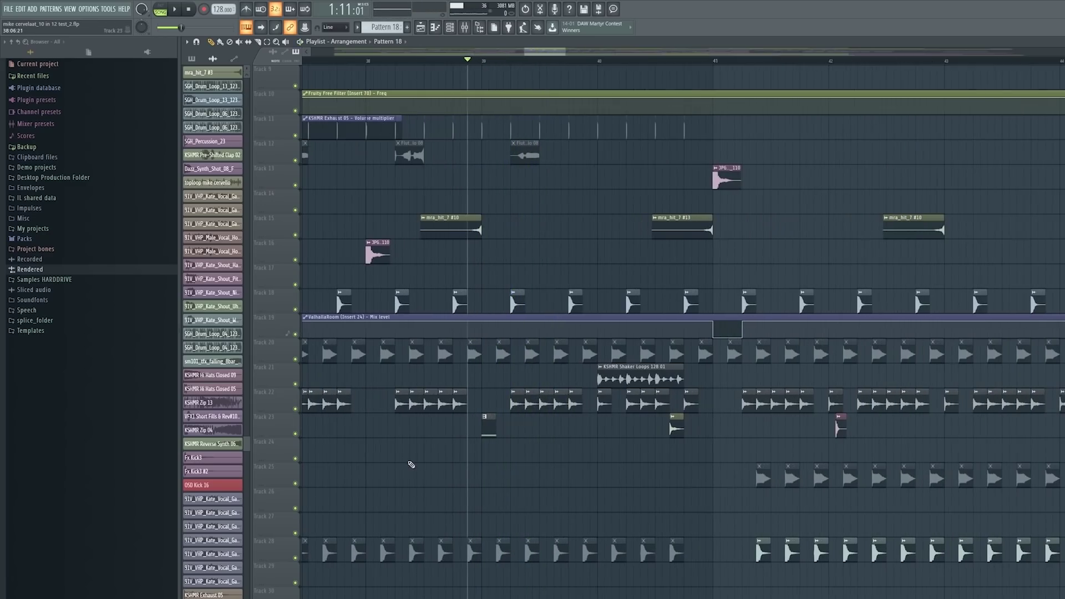
scroll(625, 276, down, 1)
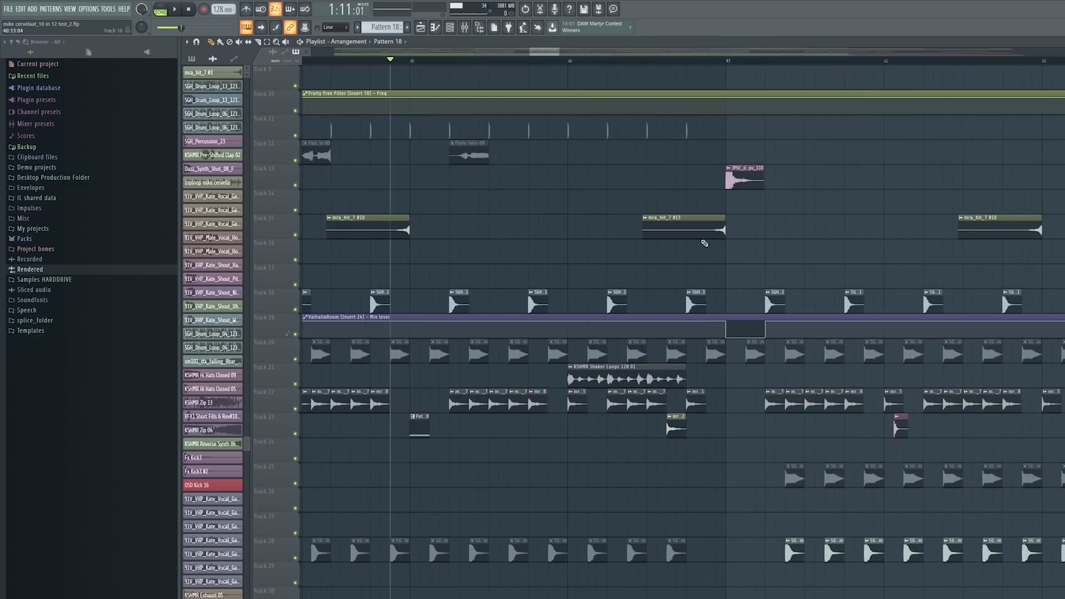
scroll(702, 277, down, 3)
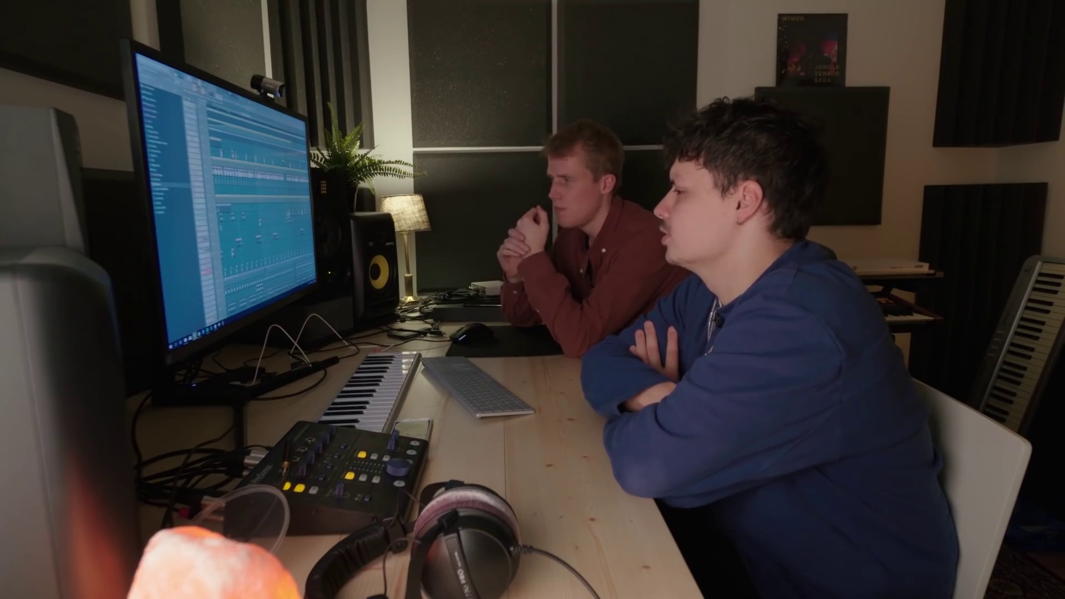
scroll(258, 166, down, 5)
scroll(258, 167, down, 5)
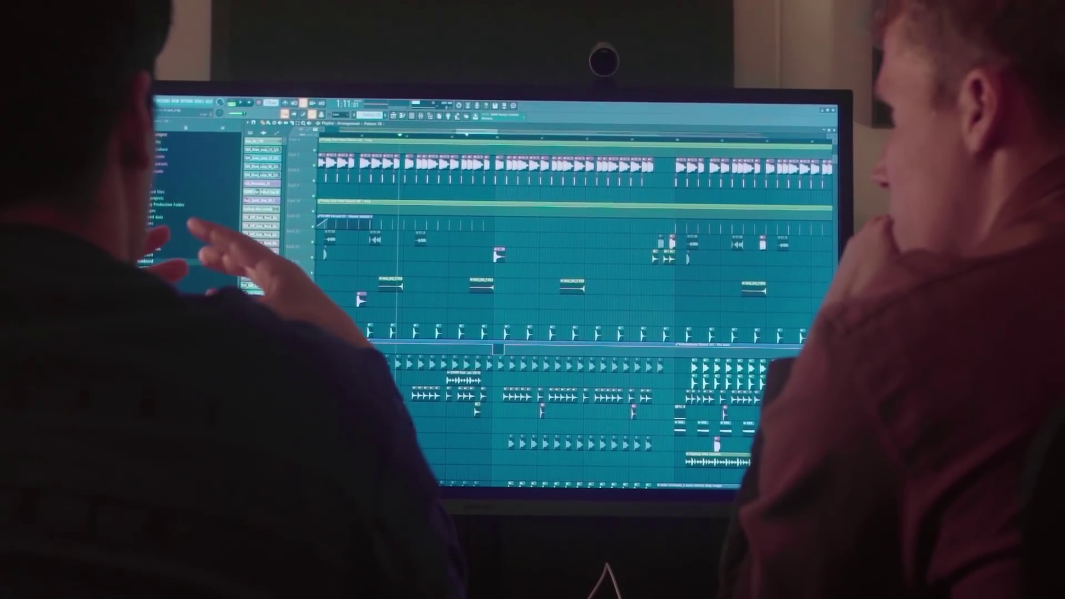
scroll(576, 305, right, 3)
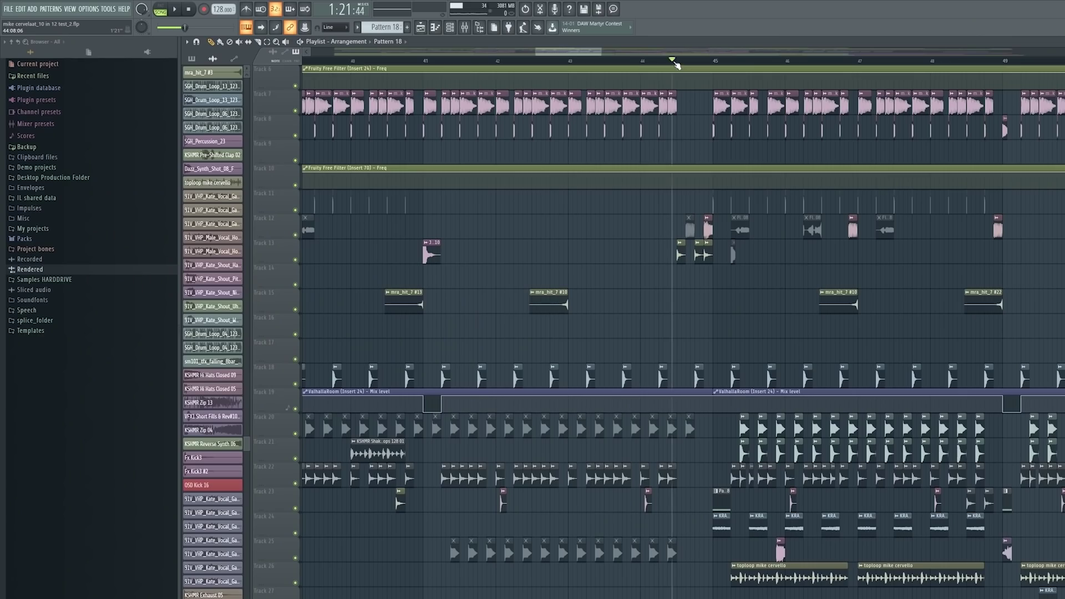
key(space)
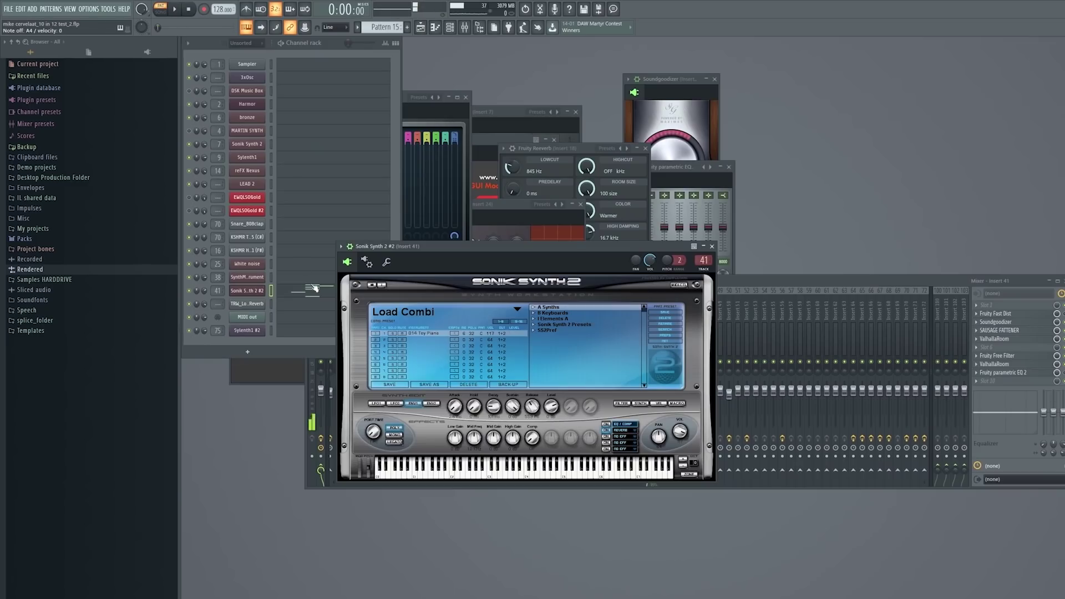
Inspect the Sonik Synth 2 #2 instrument and open the Soundgoodizer on its mixer Insert 41
drag(460, 255, 556, 245)
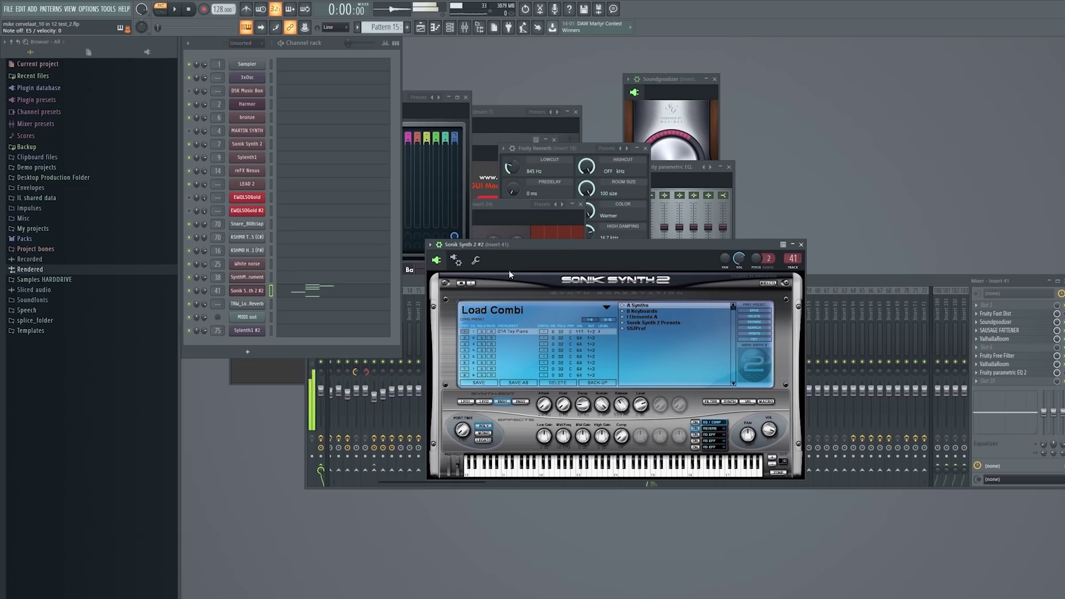
drag(637, 241, 929, 103)
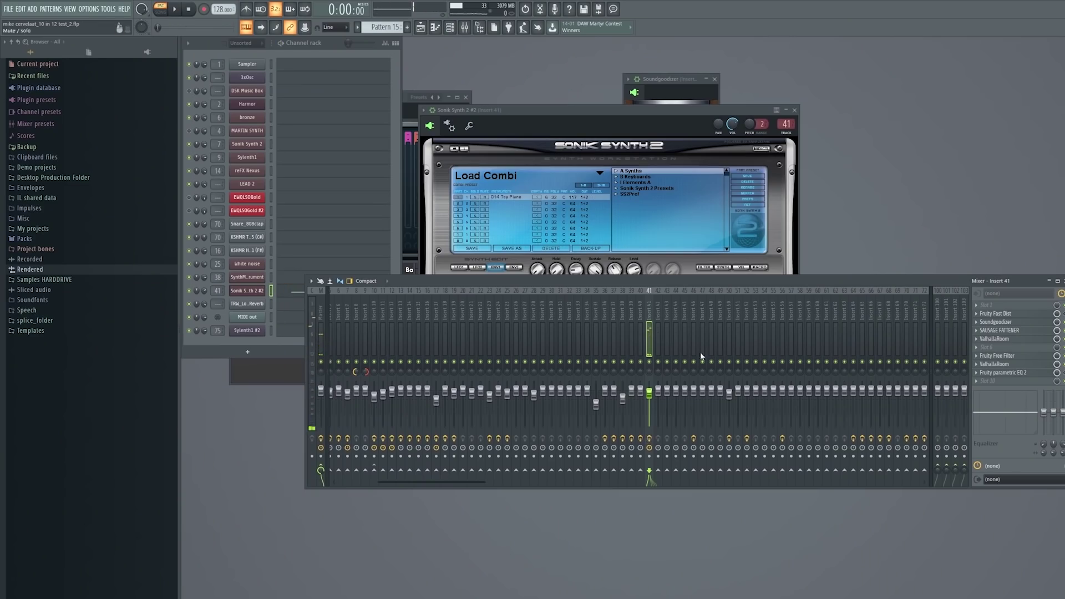
click(422, 27)
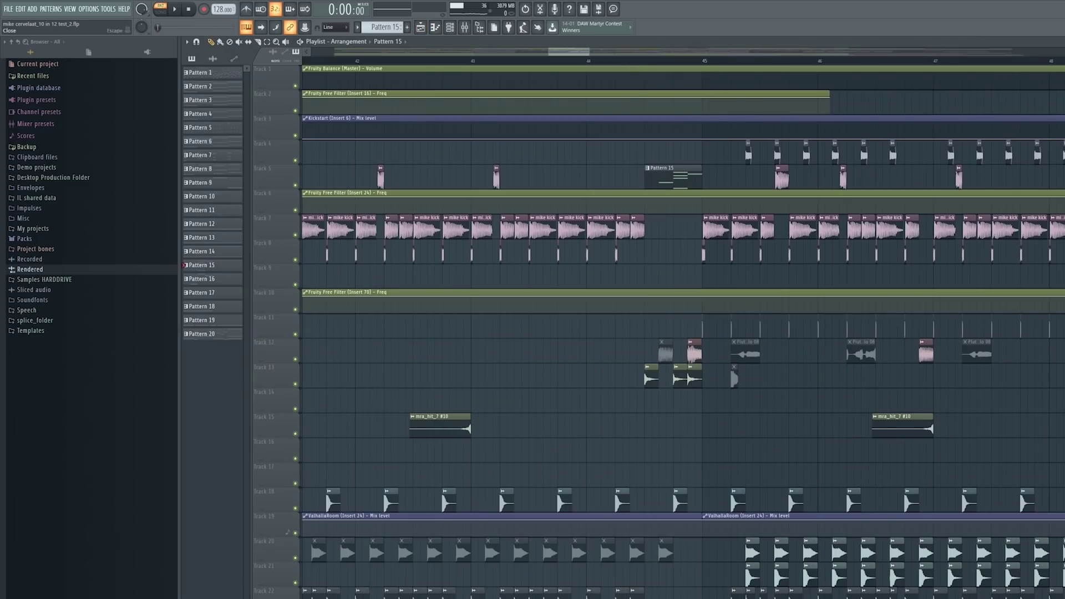
key(F5)
click(1012, 323)
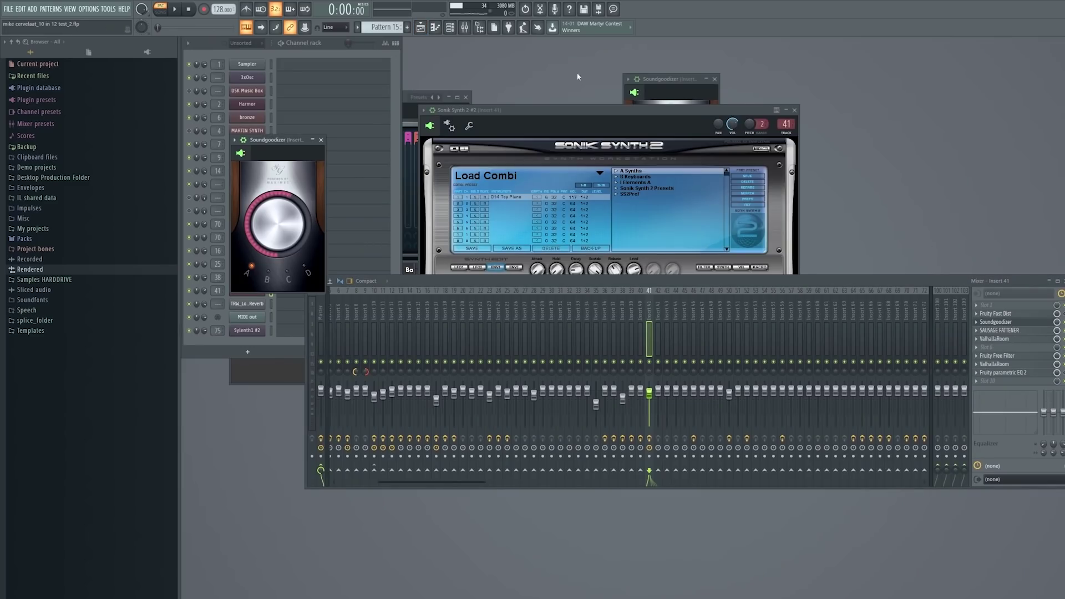
Play the arrangement around Pattern 15 and the transition into bar 45
click(431, 28)
key(space)
key(space)
key(space)
key(space)
key(space)
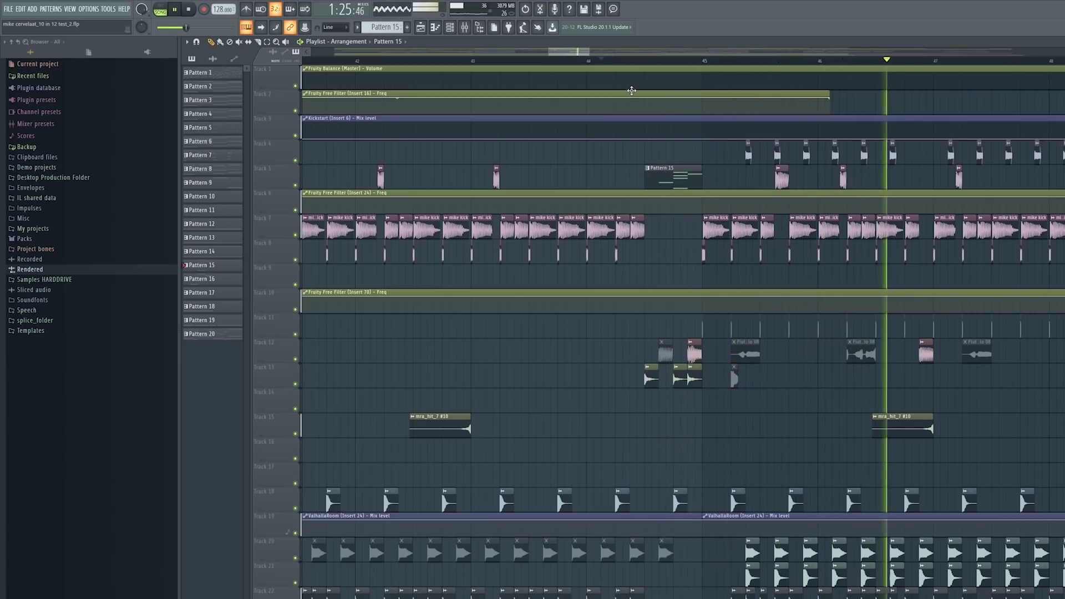
key(space)
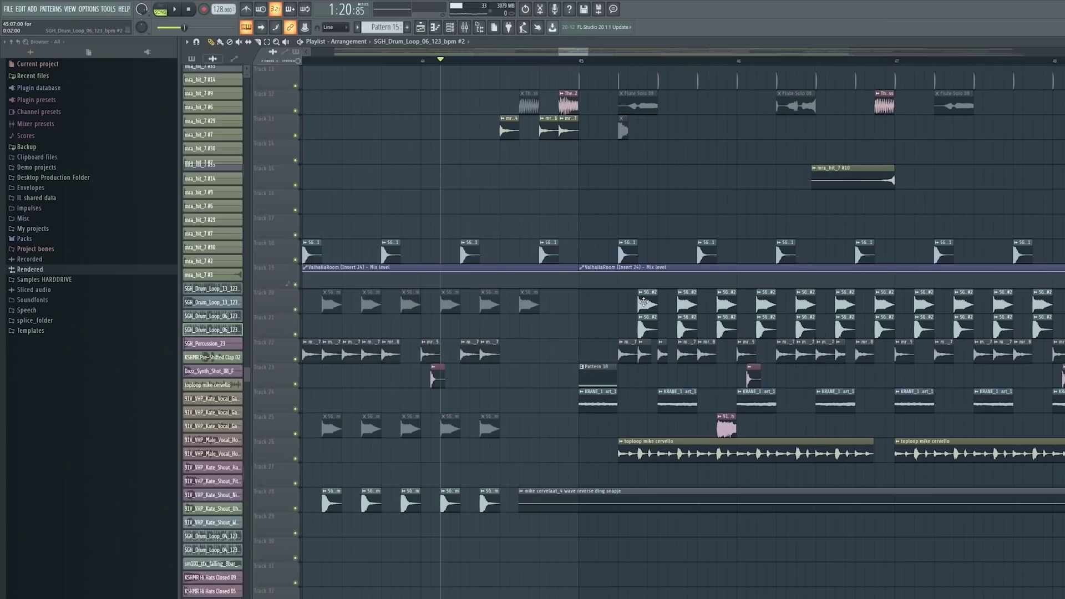
Open and close the SGH_Drum_Loop_06_123_bpm #2 and SGH_Drum_Loop_04_123_bpm #2 sample settings of the clips after bar 45
double_click(644, 301)
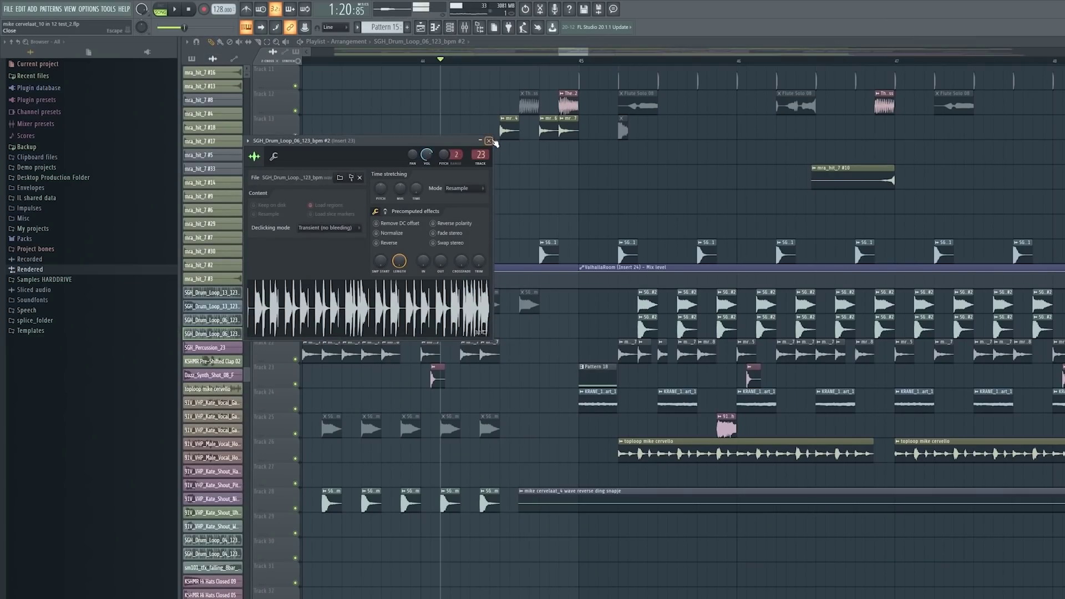
click(489, 140)
double_click(639, 321)
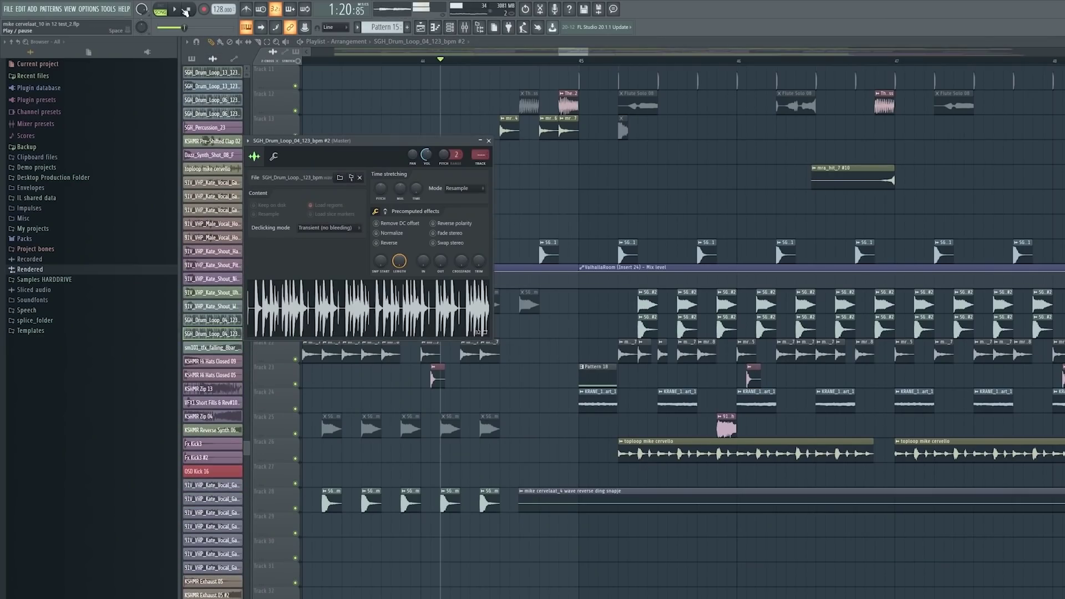
click(489, 141)
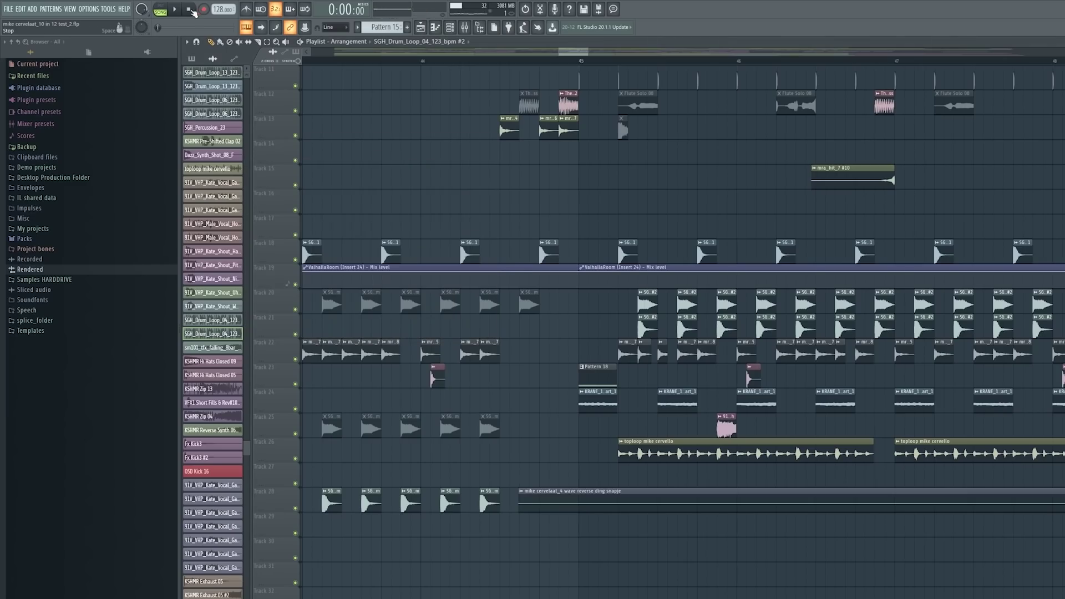
Inspect the toploop mike cervello sample and the Fruity parametric EQ 2 on its mixer Insert 50
scroll(646, 298, down, 5)
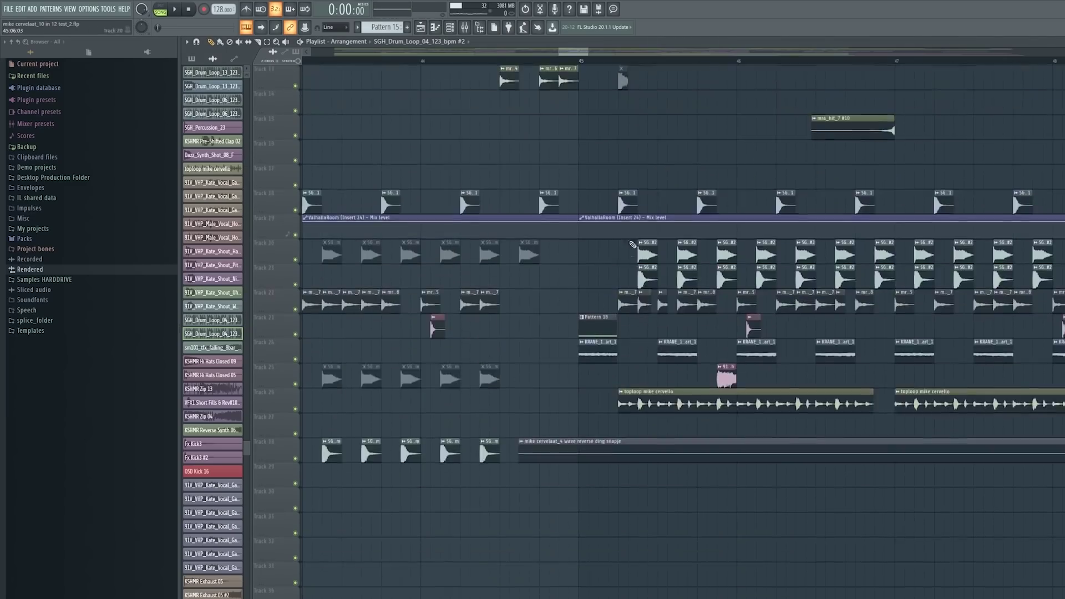
double_click(657, 252)
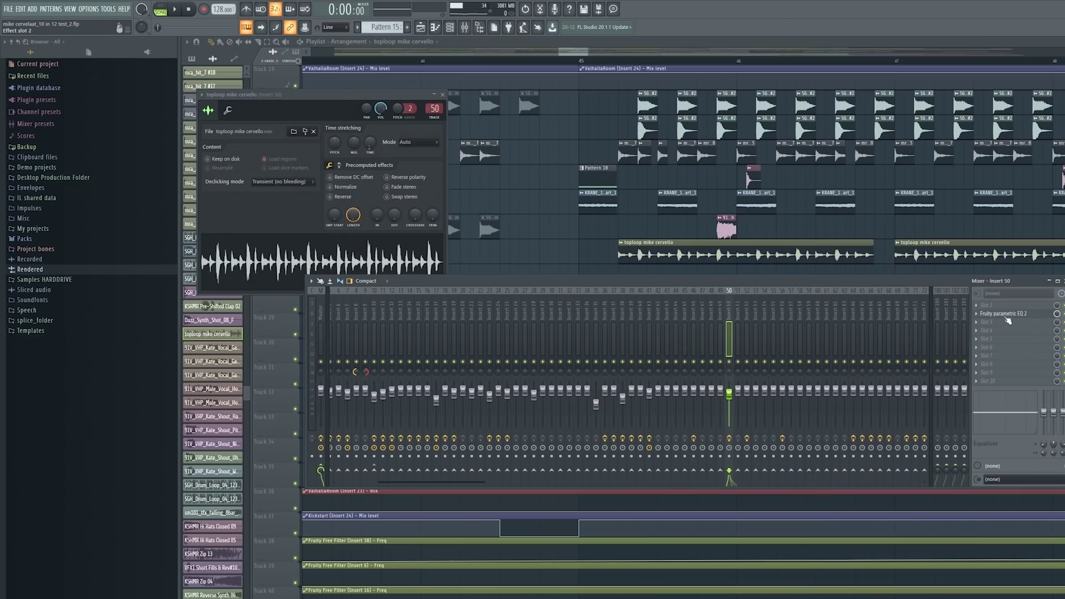
click(1006, 314)
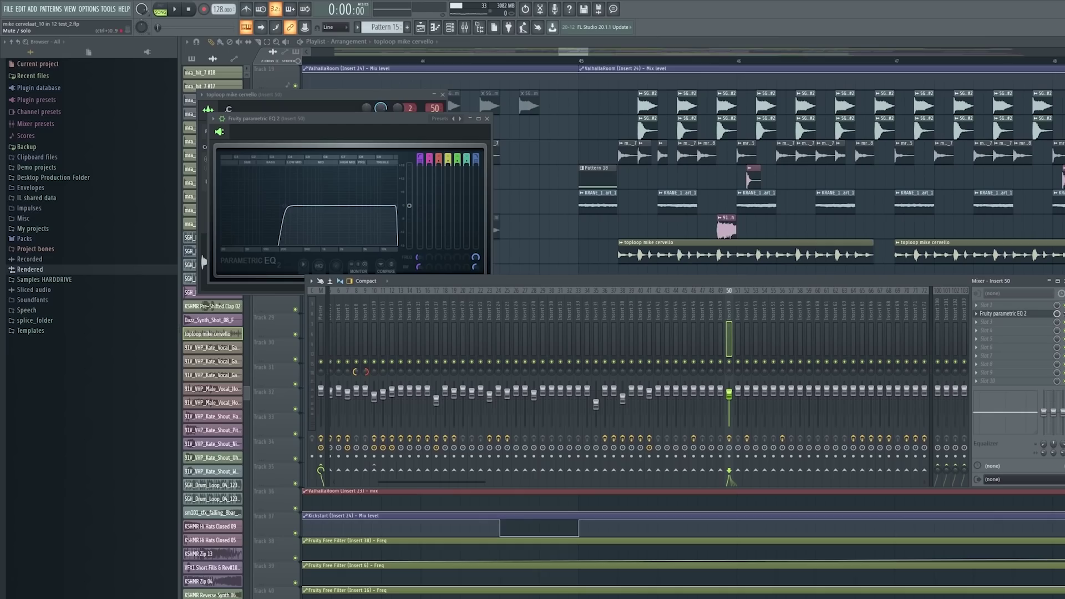
key(F12)
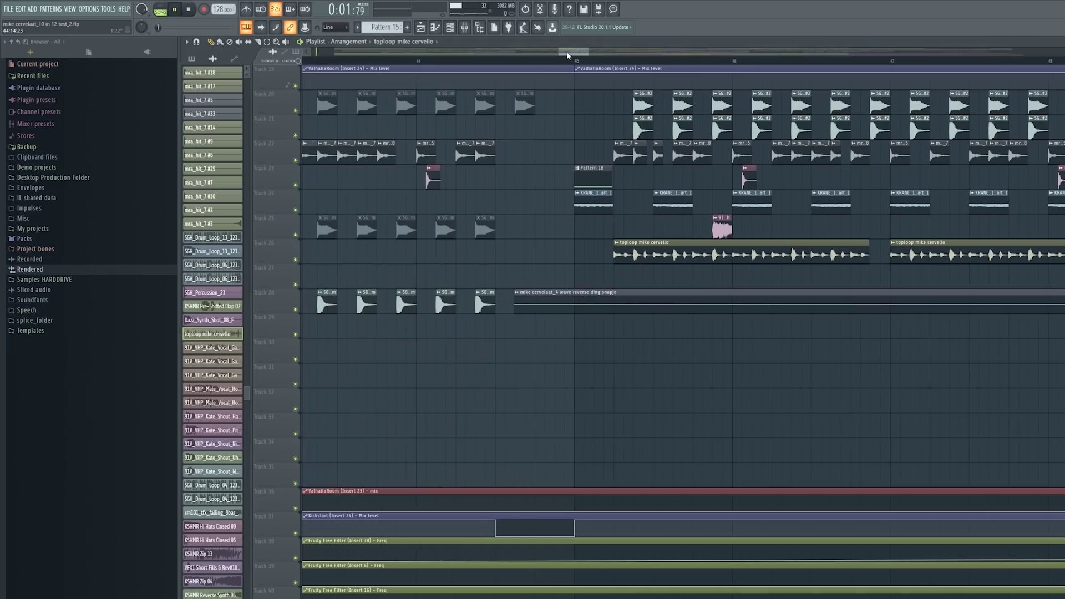
Reopen the Fruity parametric EQ 2 on the toploop mike cervello channel's Insert 50 and raise its low-cut frequency
click(465, 29)
double_click(660, 246)
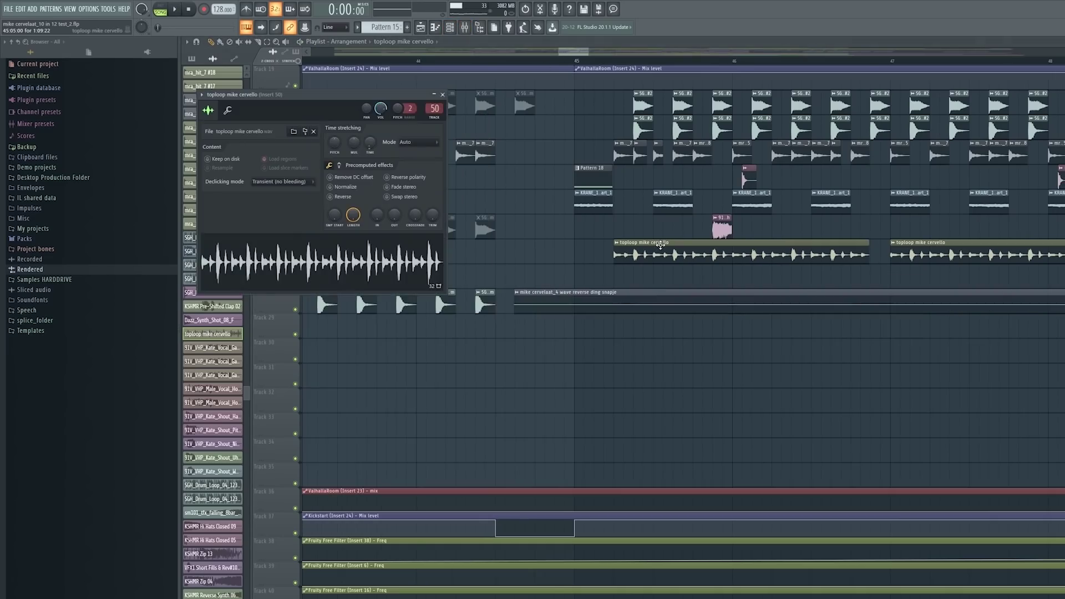
click(465, 29)
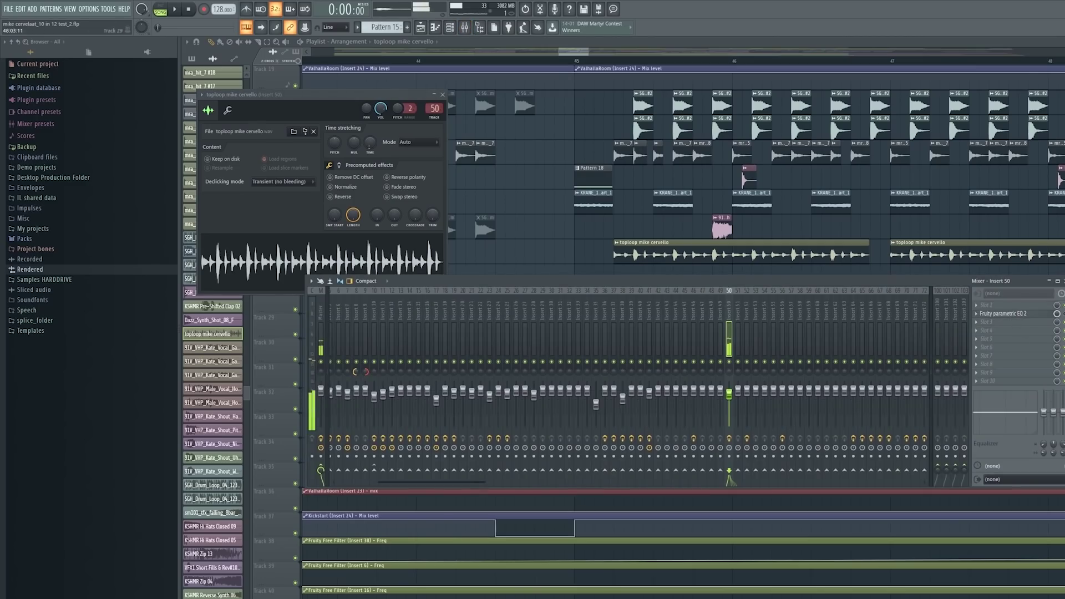
click(1037, 314)
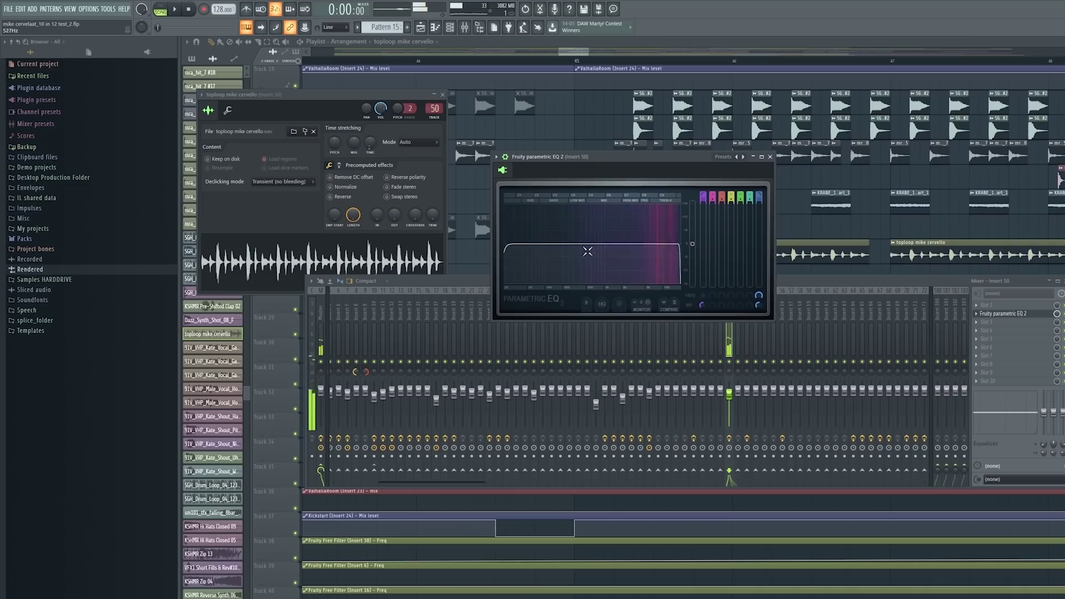
drag(506, 244, 560, 245)
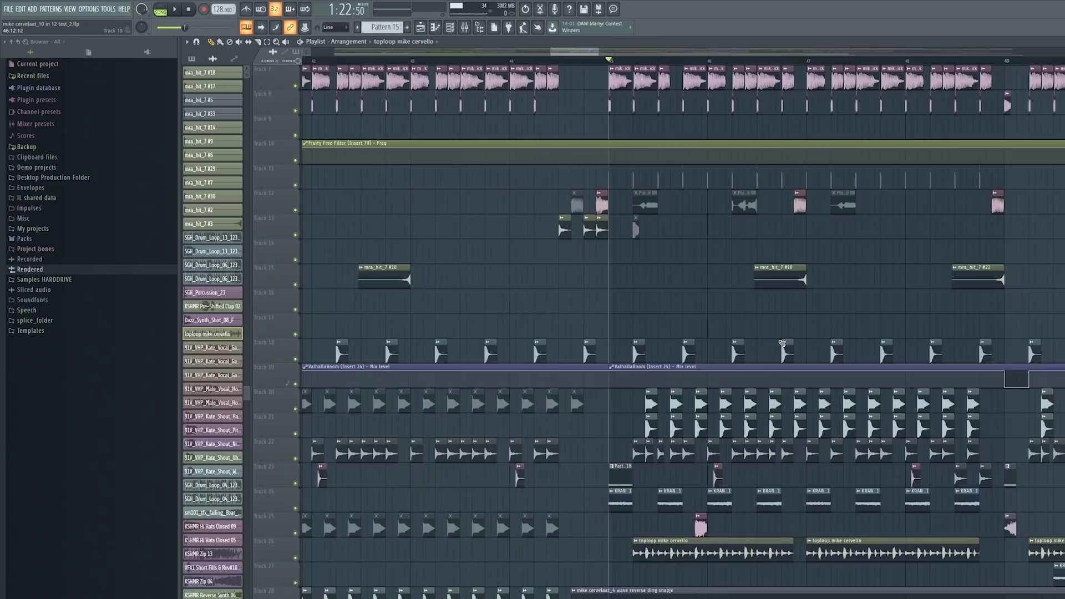
Play from bar 45 and examine how the toploop, KRANE lead and drum clips are layered across the tracks
scroll(786, 370, right, 2)
scroll(787, 370, down, 3)
scroll(784, 371, down, 2)
key(space)
scroll(890, 395, up, 2)
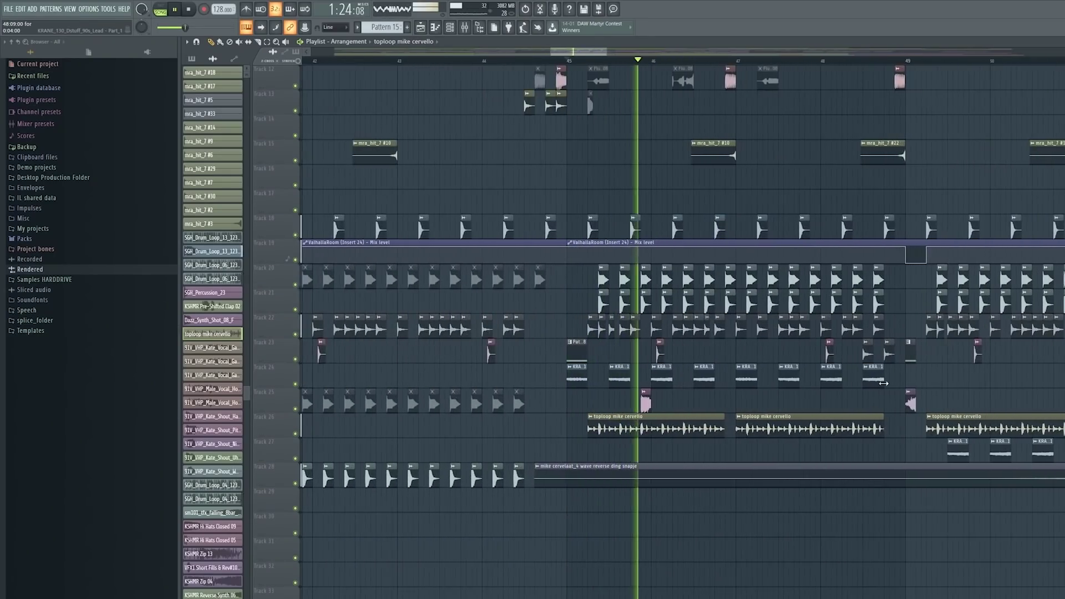
scroll(882, 382, up, 5)
scroll(878, 378, up, 5)
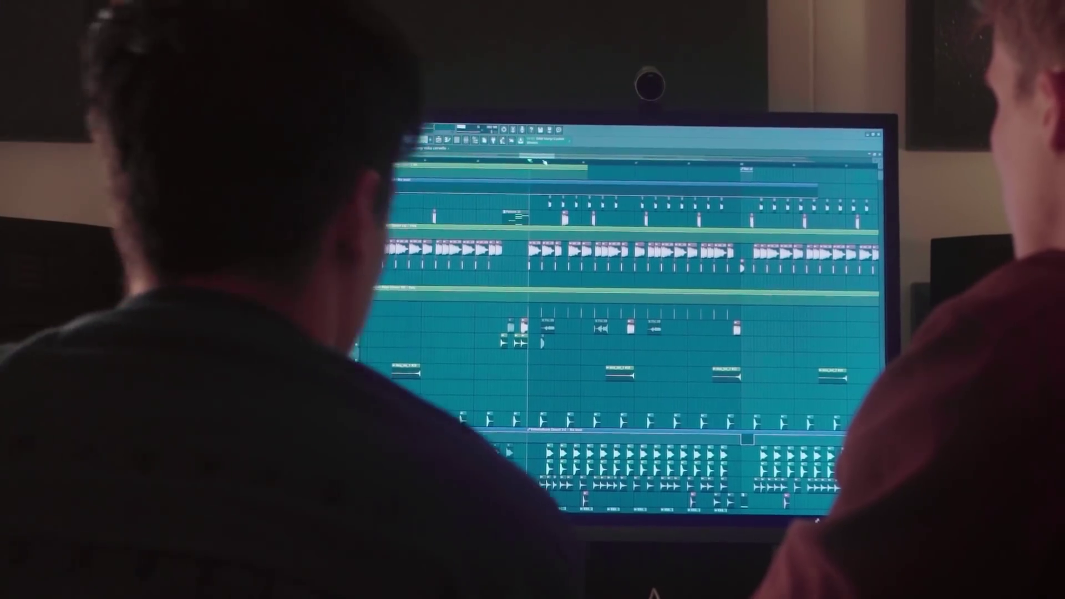
Open the sample settings of the first KRANE_130_Dstuff_90s_Lead - Part_1 clip on Track 24 at bar 45
scroll(610, 299, down, 4)
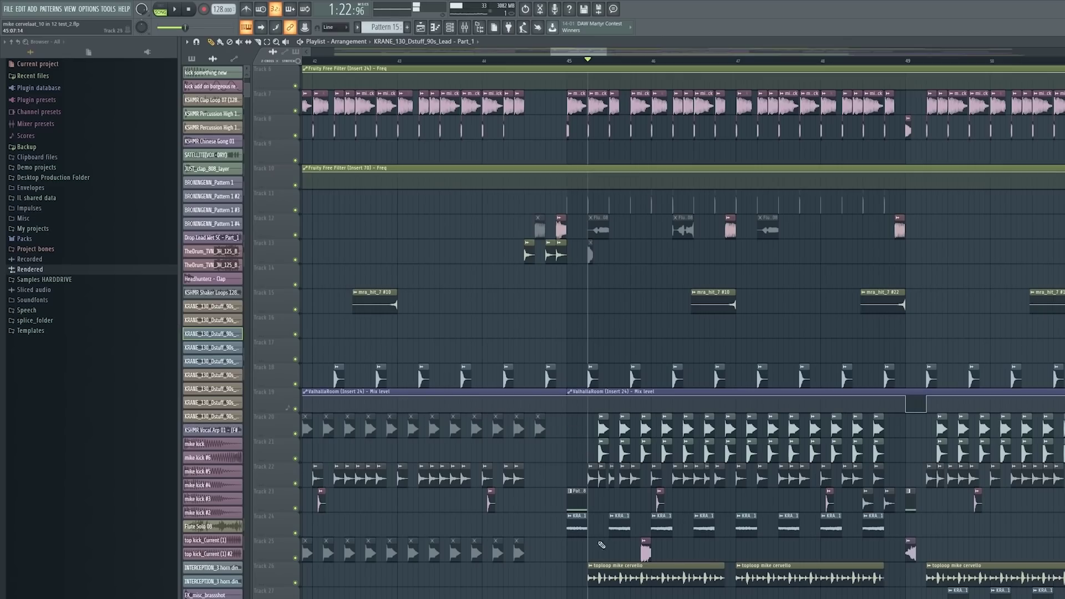
double_click(578, 522)
drag(284, 88, 474, 170)
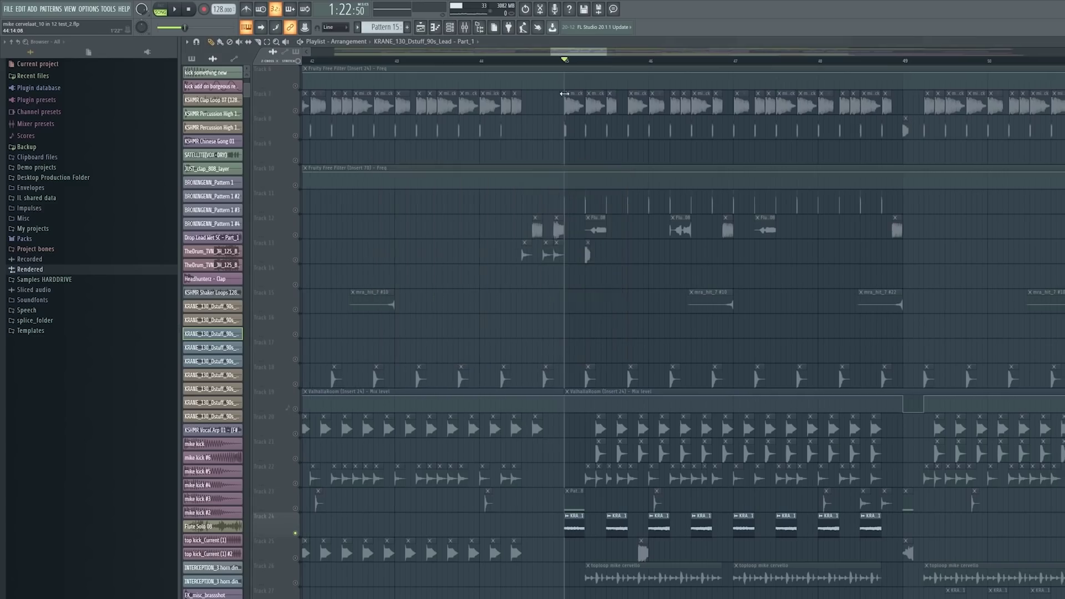
Play the soloed Track 24 from bar 45 and examine its KRANE lead clips up close
scroll(565, 547, up, 5)
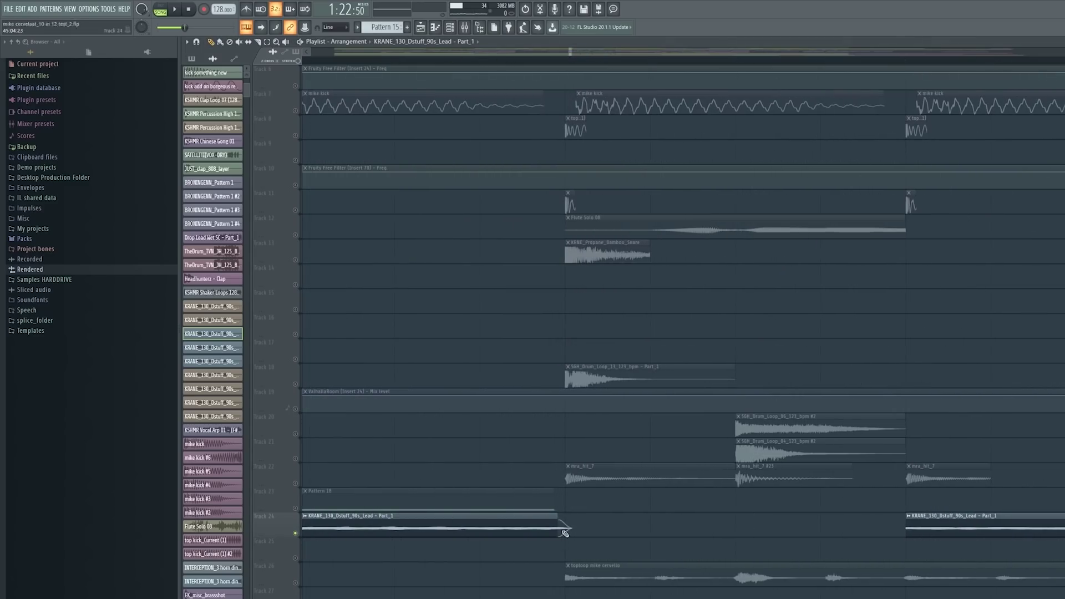
key(space)
scroll(649, 535, down, 5)
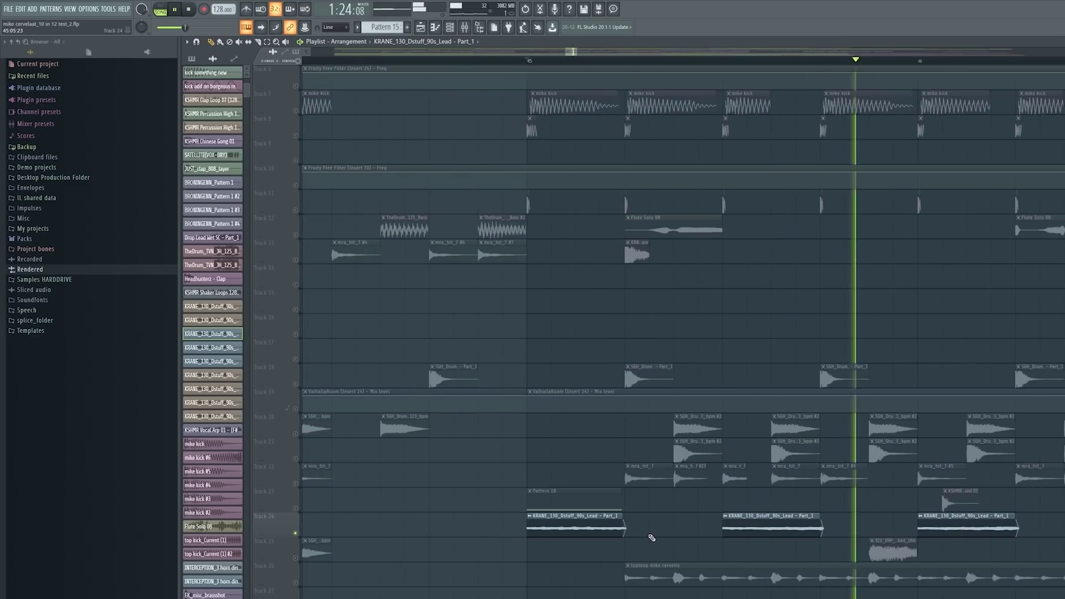
Stop playback and inspect the sample settings of the TheDrum_TVN_JH_125_Bass clip on Track 12 just before bar 47
scroll(652, 538, down, 4)
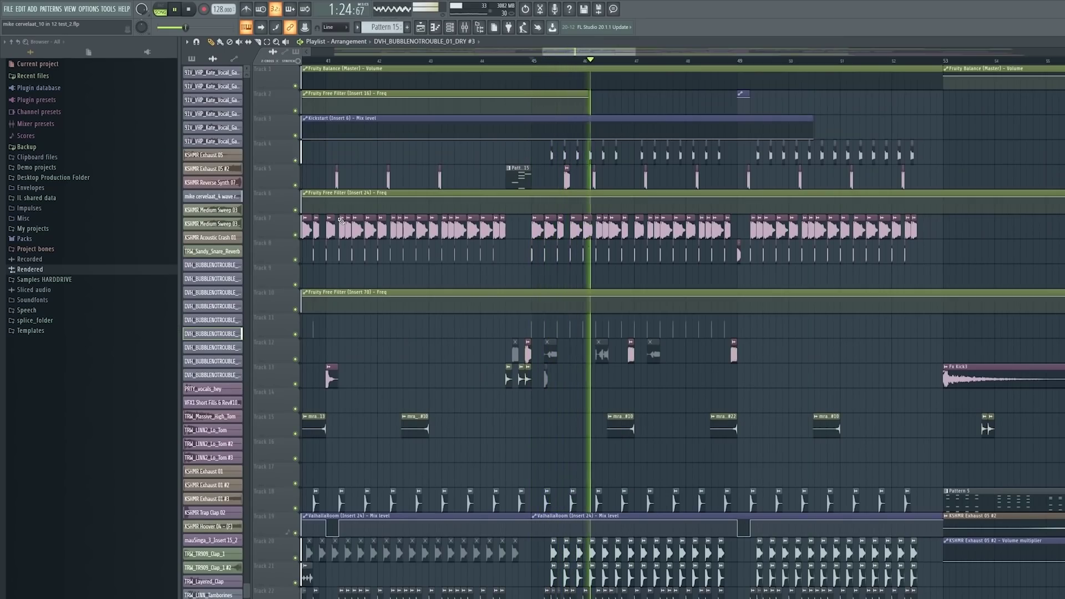
scroll(546, 375, down, 4)
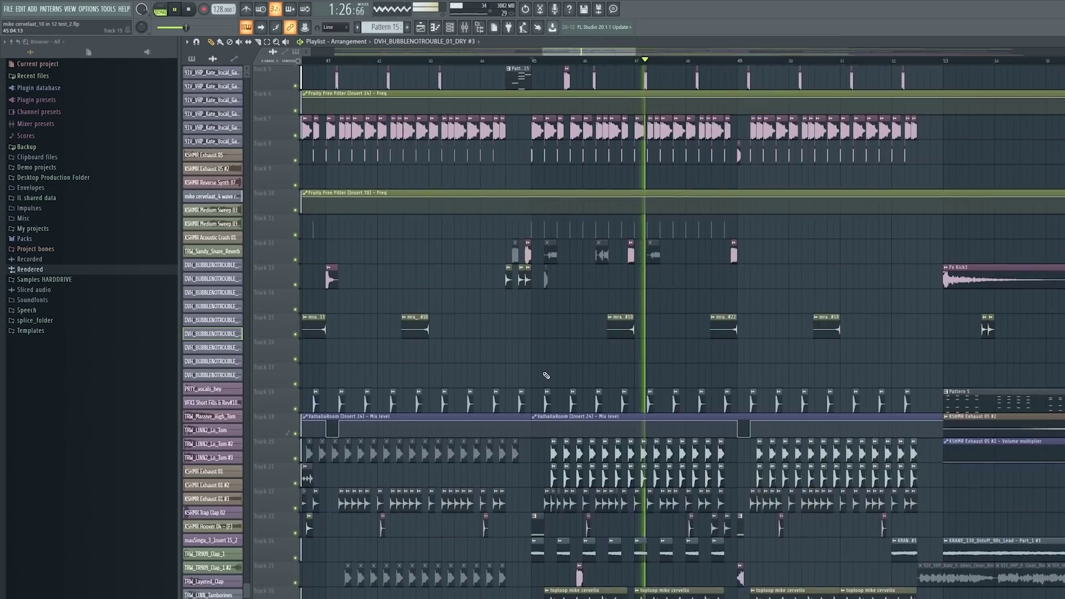
scroll(546, 376, up, 1)
key(space)
double_click(631, 271)
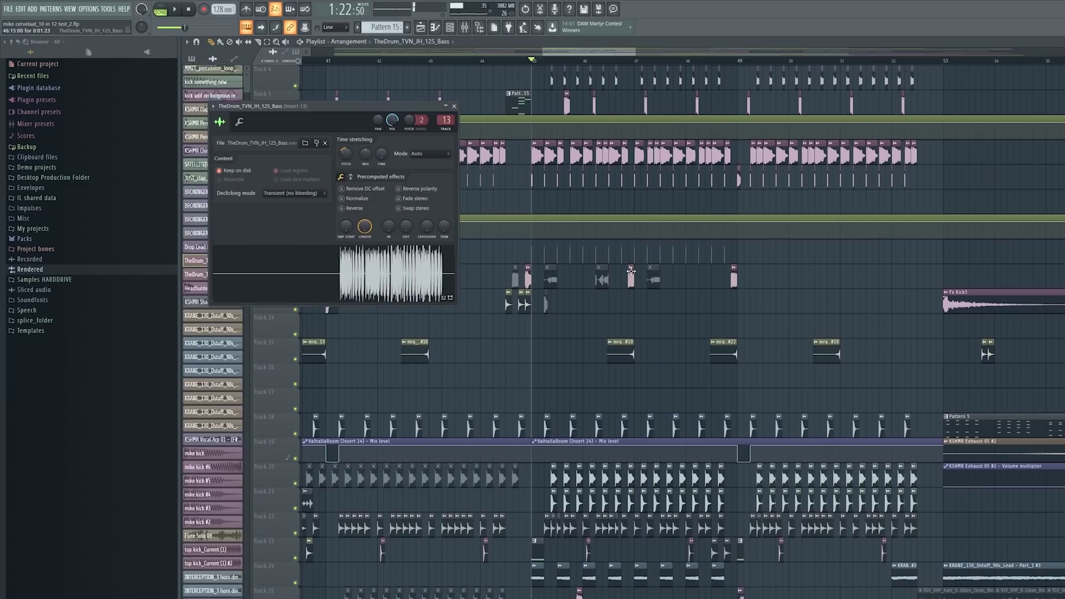
key(Escape)
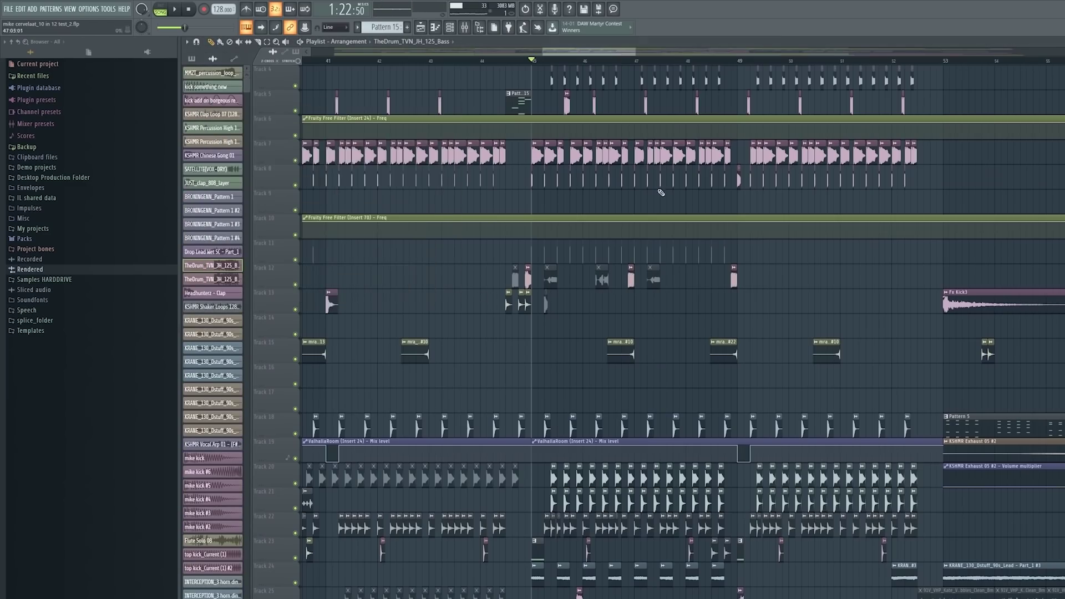
Solo Track 12 with the playhead between bars 46 and 47, and review the TheDrum bass clip's sample settings again
scroll(661, 191, up, 6)
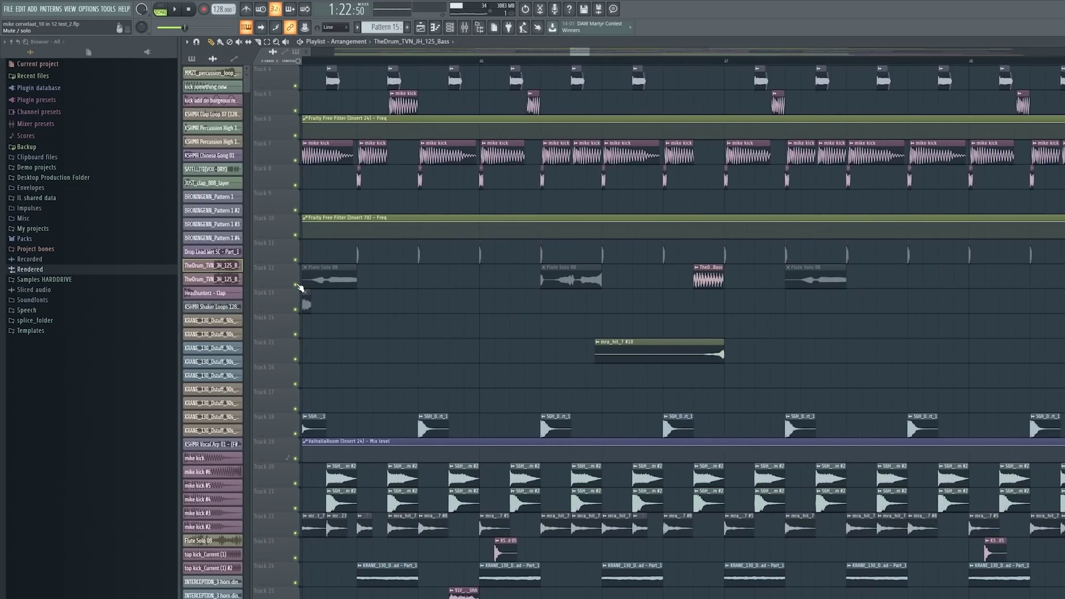
right_click(297, 285)
click(635, 63)
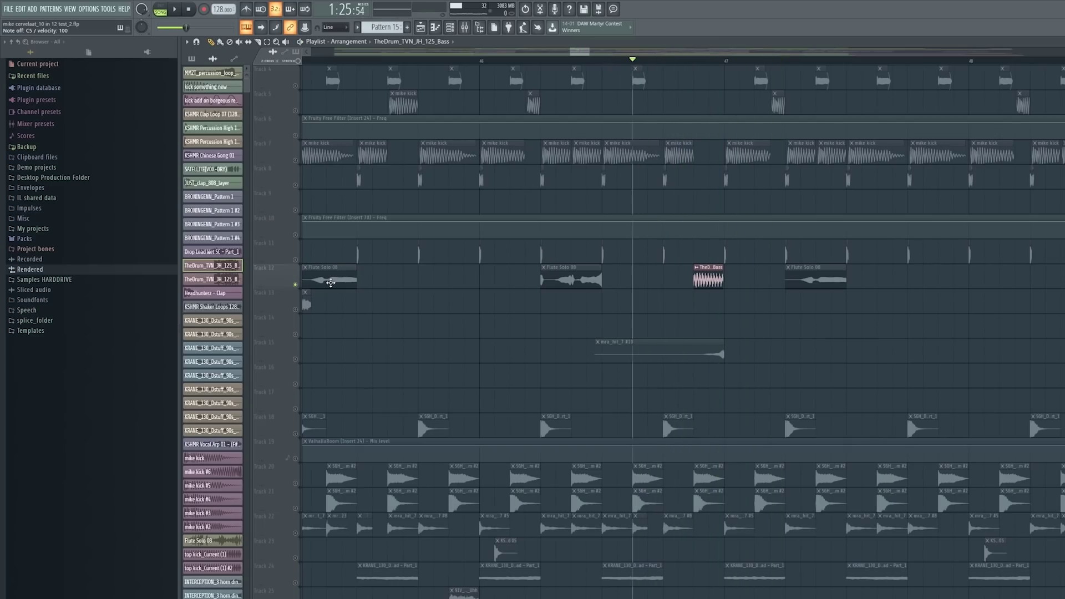
double_click(714, 267)
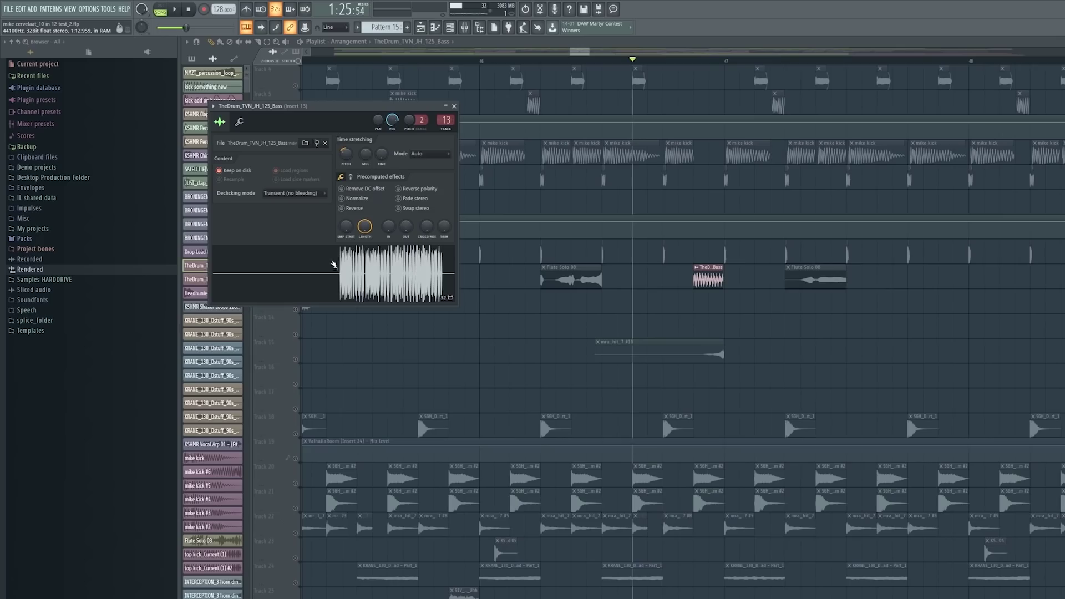
click(454, 106)
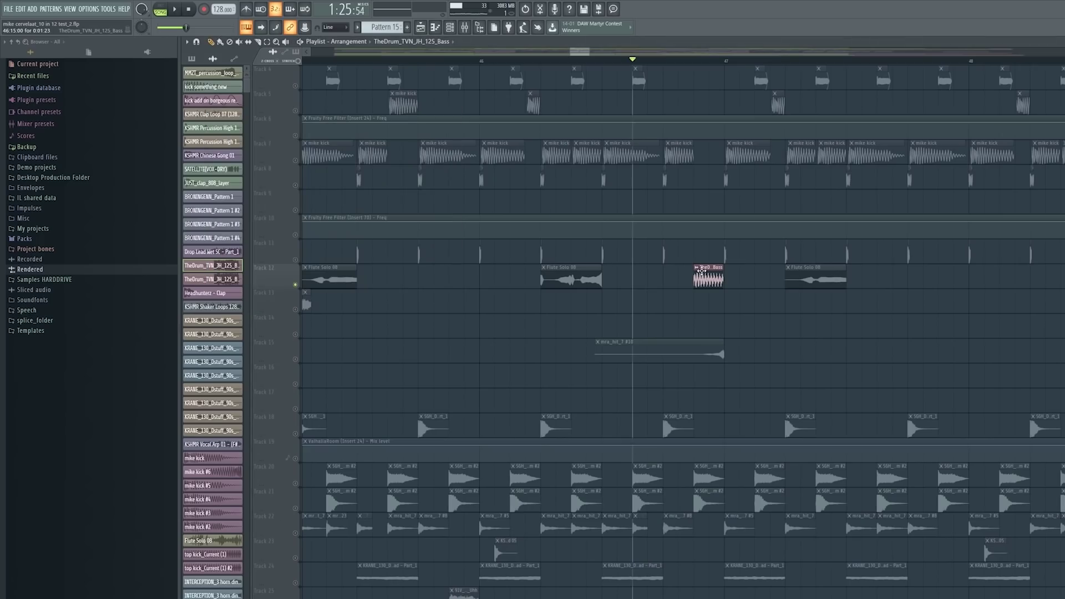
Place the full-length TheDrum_TVN_JH_125_Bass sample on Track 16 after bar 46 and audition it with the track enabled
drag(711, 307, 358, 306)
drag(475, 302, 678, 387)
click(297, 386)
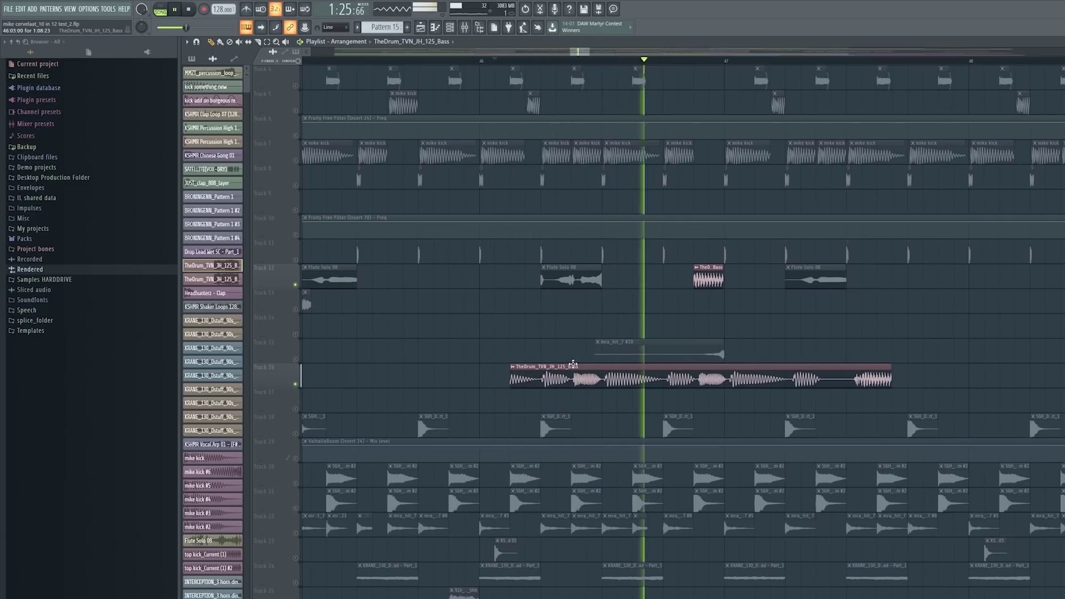
key(space)
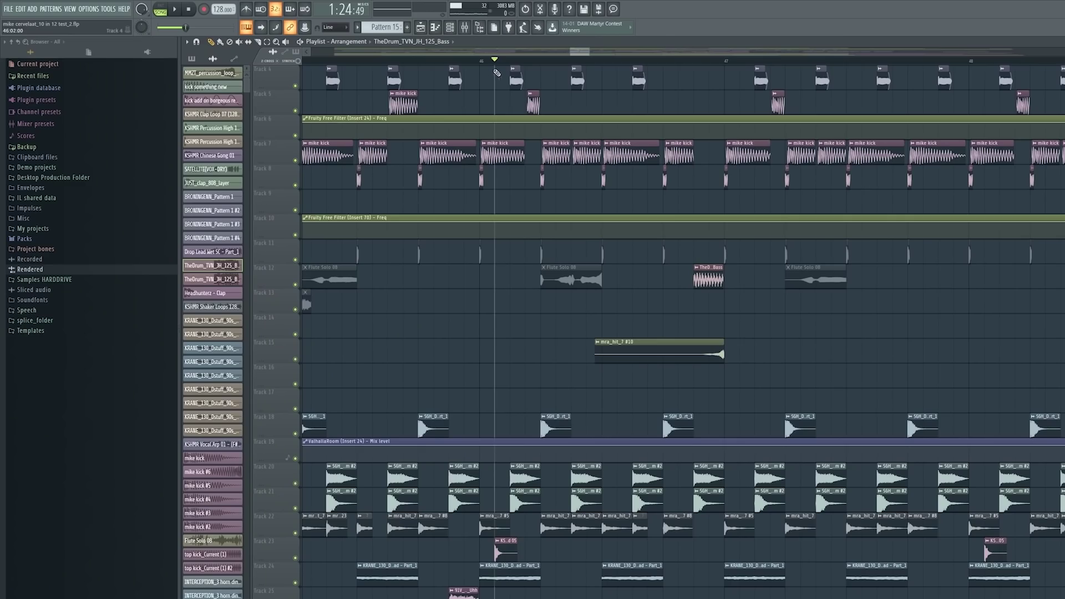
Play all tracks from bar 46 and examine how the TheDrum bass clip fits into the drop
key(space)
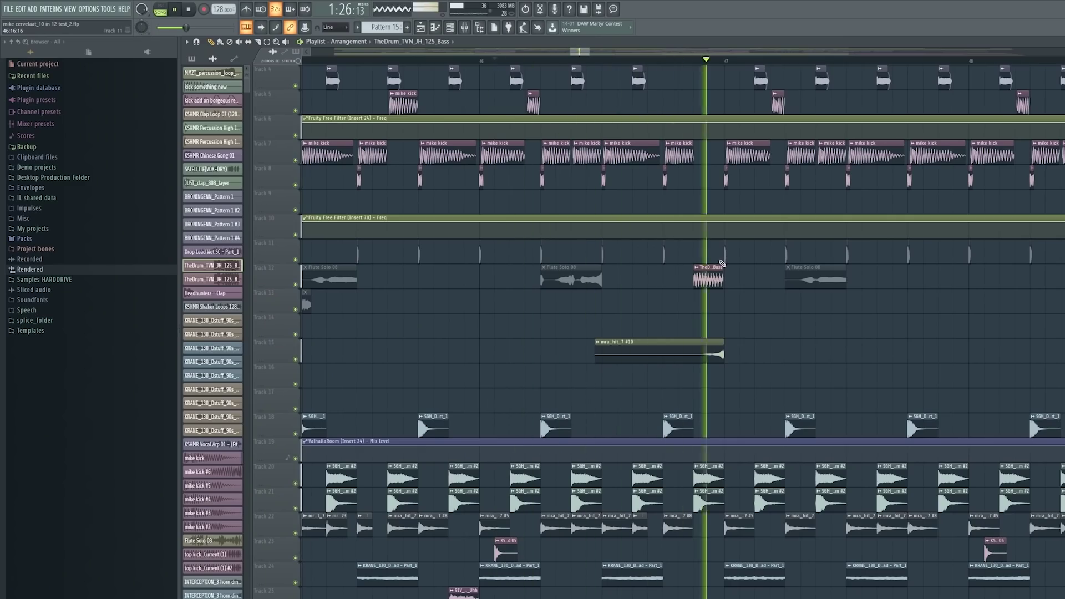
scroll(722, 268, down, 4)
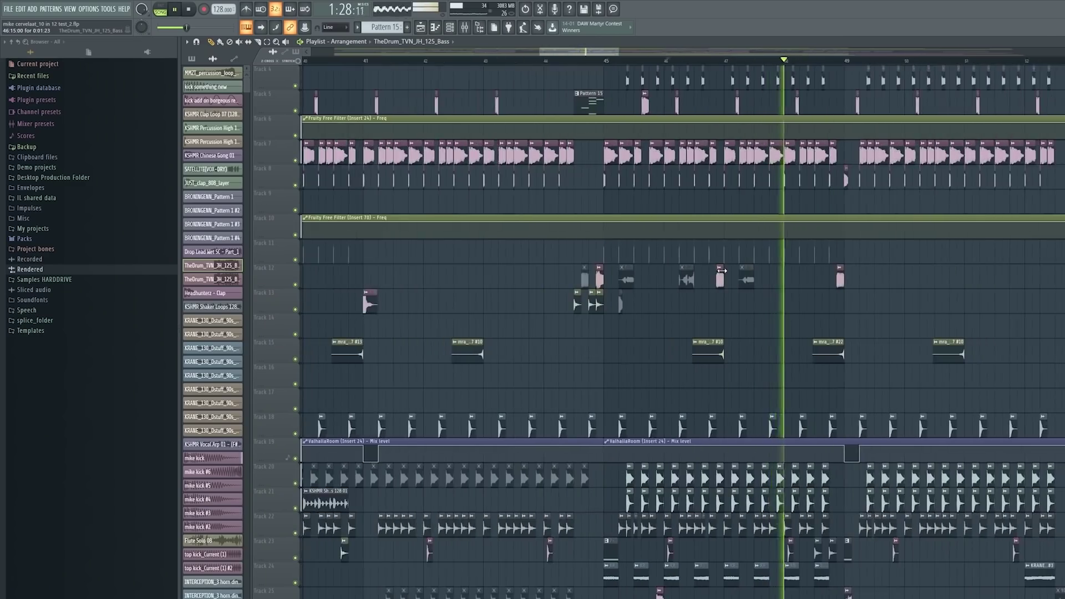
scroll(721, 270, down, 2)
scroll(739, 276, up, 3)
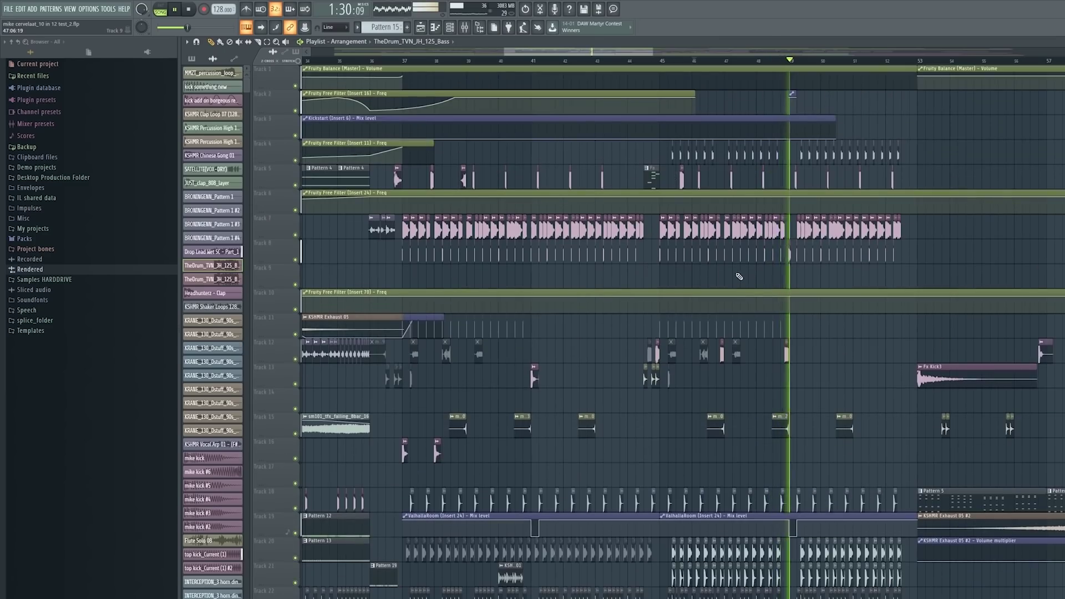
Inspect Insert 13 with its Kickstart and Fruity Free Filter effects in the mixer, moving the mixer window aside
scroll(741, 272, down, 5)
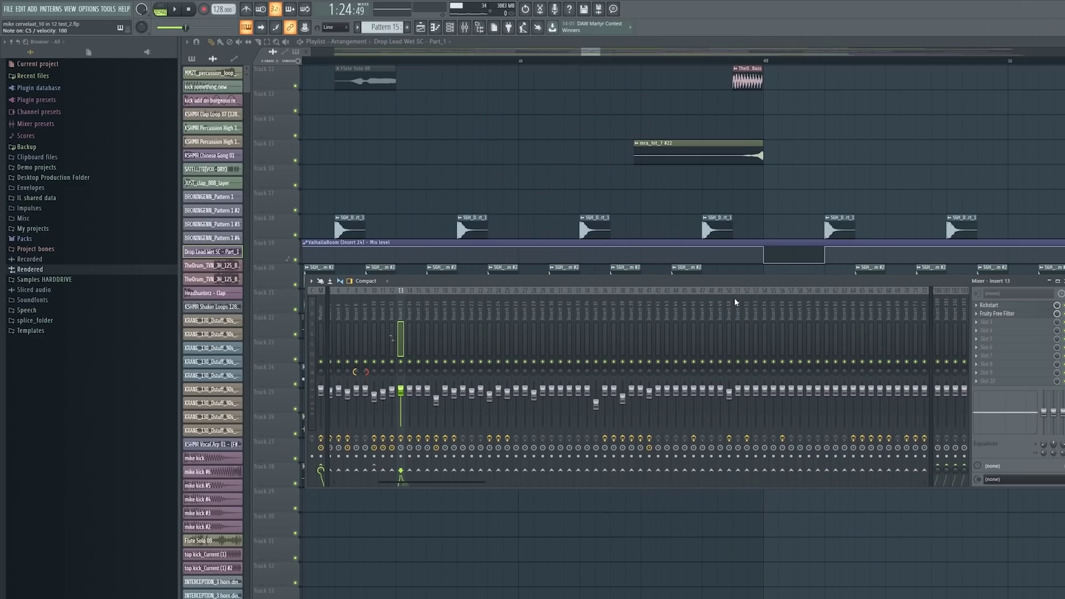
drag(690, 281, 746, 259)
click(445, 292)
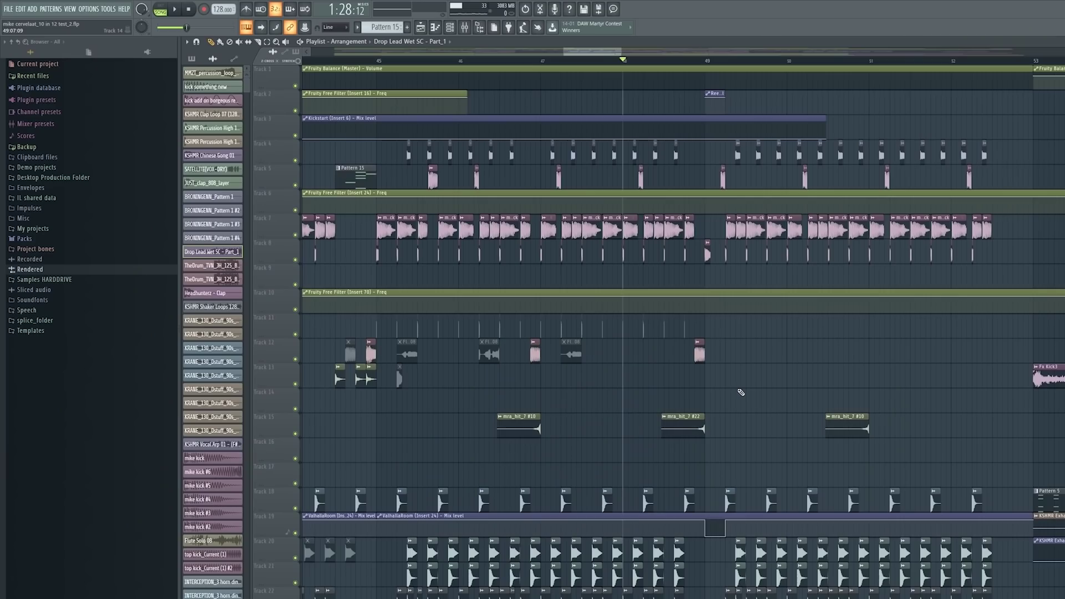
Play the arrangement from bar 48 and examine the transition into the section at bar 49
key(space)
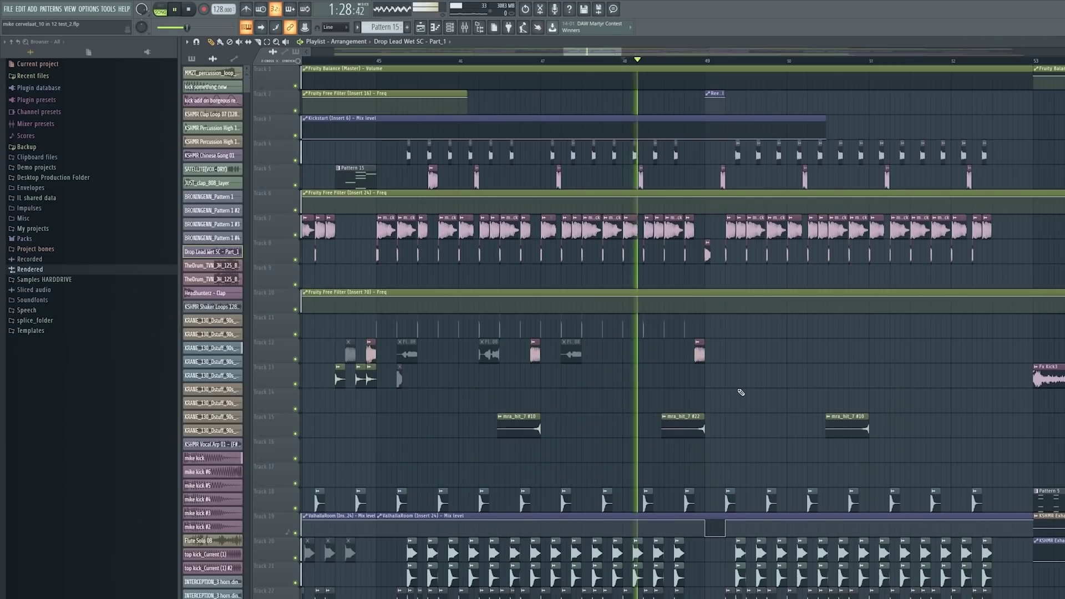
scroll(826, 420, up, 2)
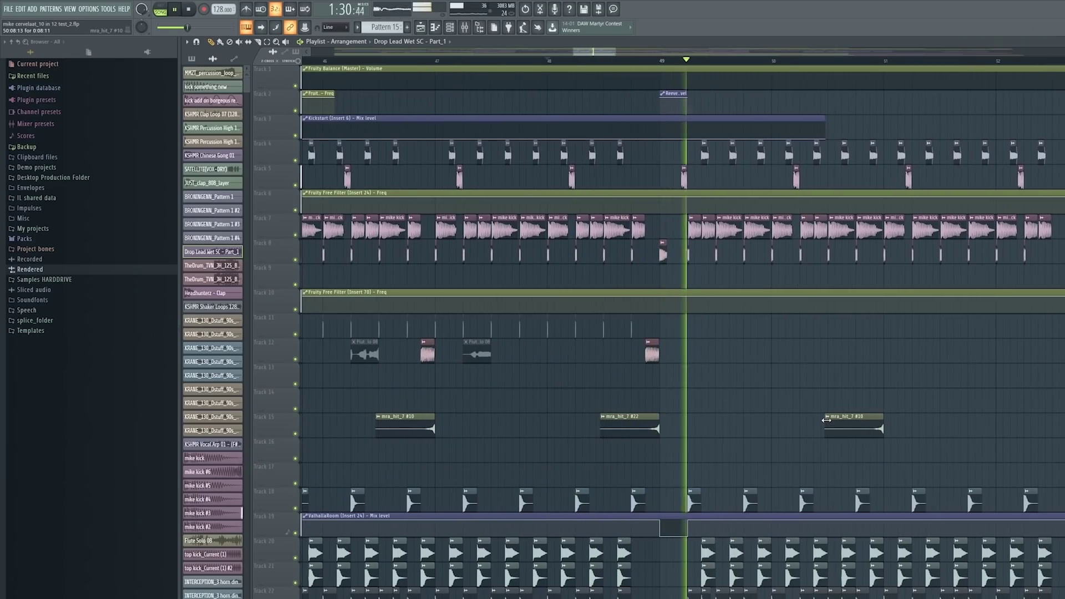